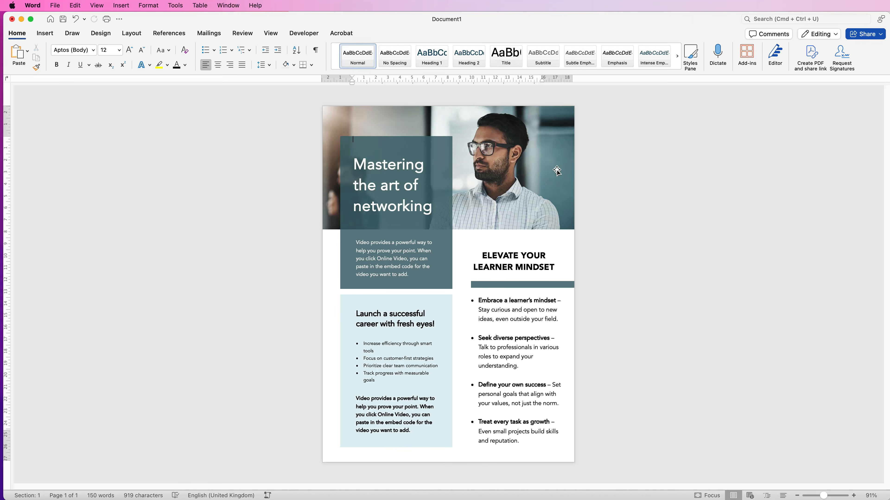
Step: Start a new blank document and search the stock images for BUSINESS PEOPLE
key(super+n)
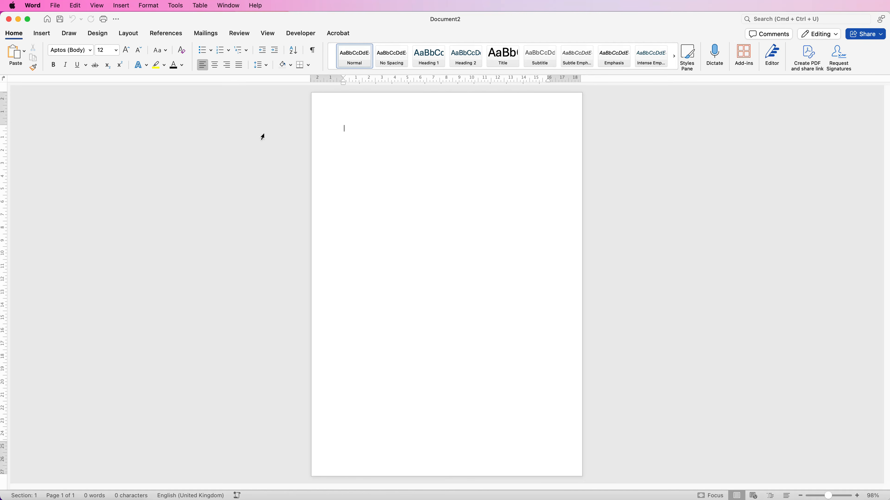
click(41, 34)
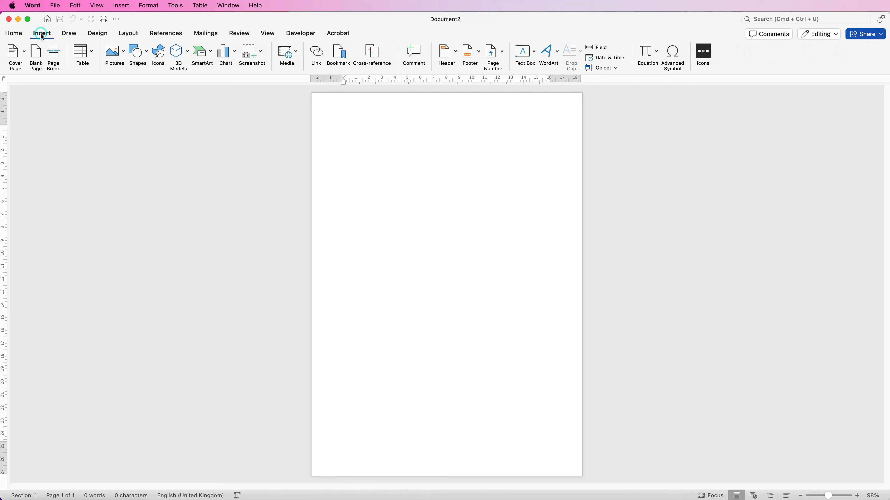
click(125, 53)
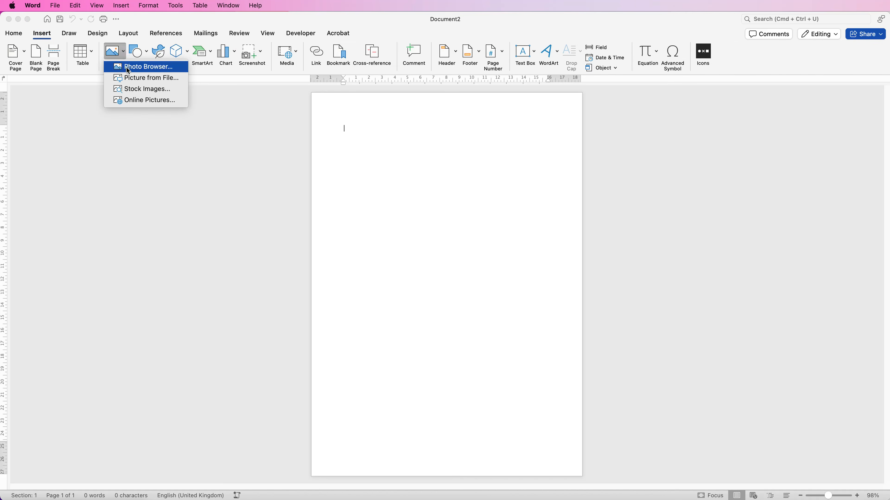
click(128, 89)
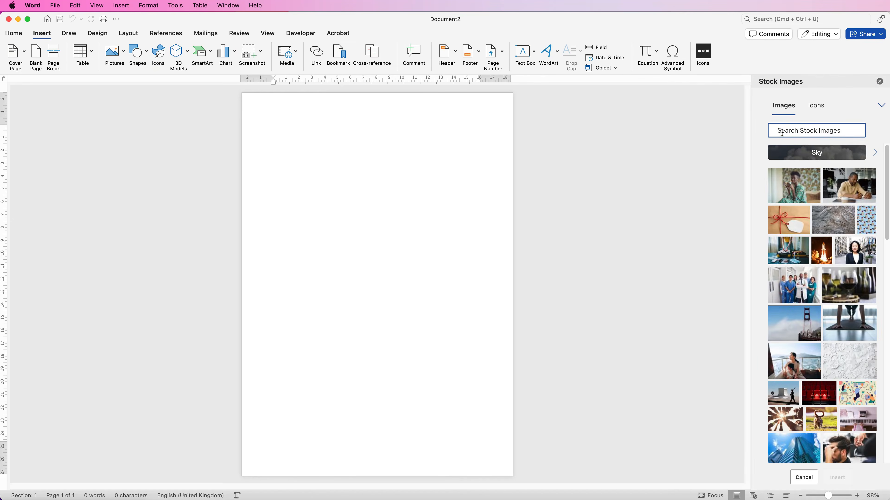
text(BUSINESS PEOPLE)
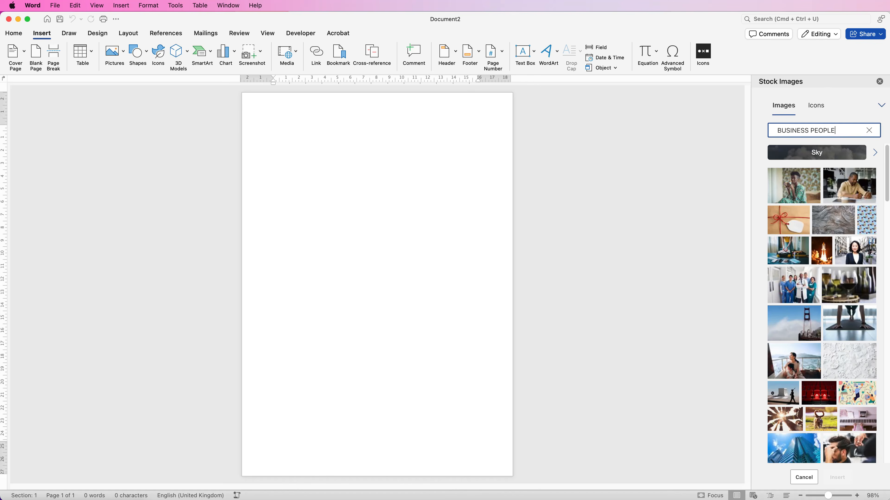
key(Return)
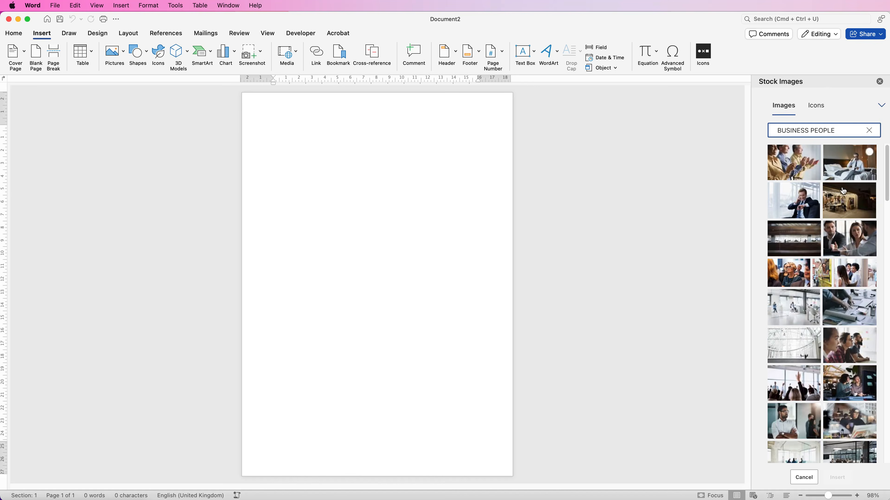
Step: Insert the stock photo of the man in glasses and a checked shirt with crossed arms
drag(887, 180, 884, 221)
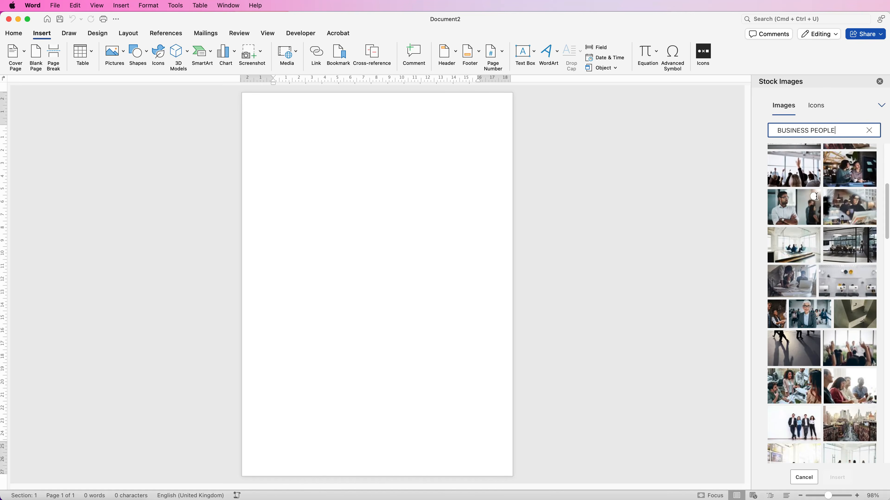
click(814, 197)
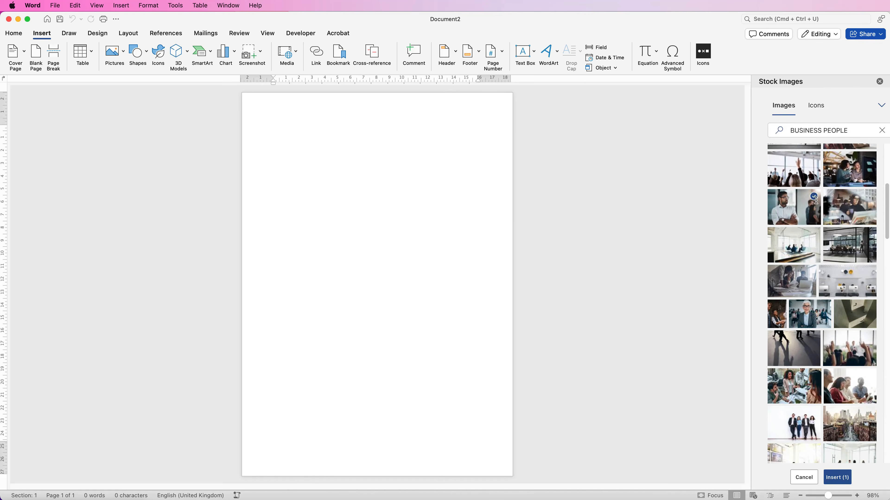
click(836, 478)
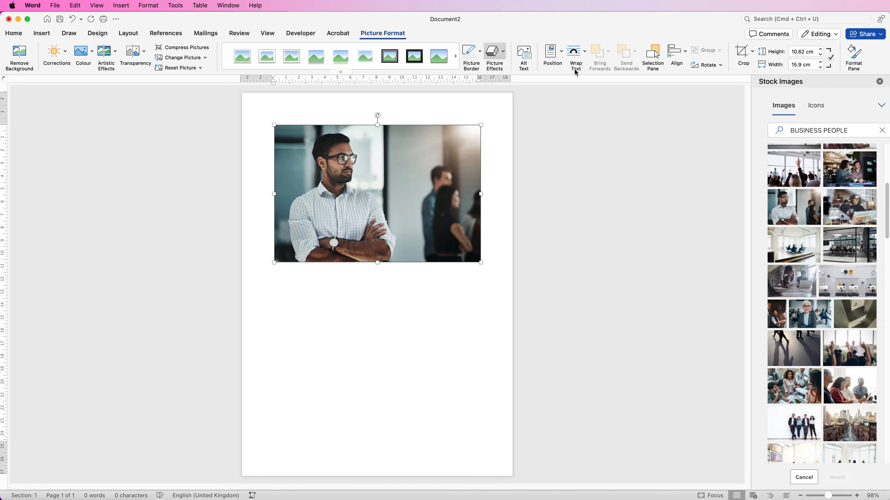
Step: Set the photo's text wrapping to In Front of Text and move it closer to the page's upper edge
click(585, 52)
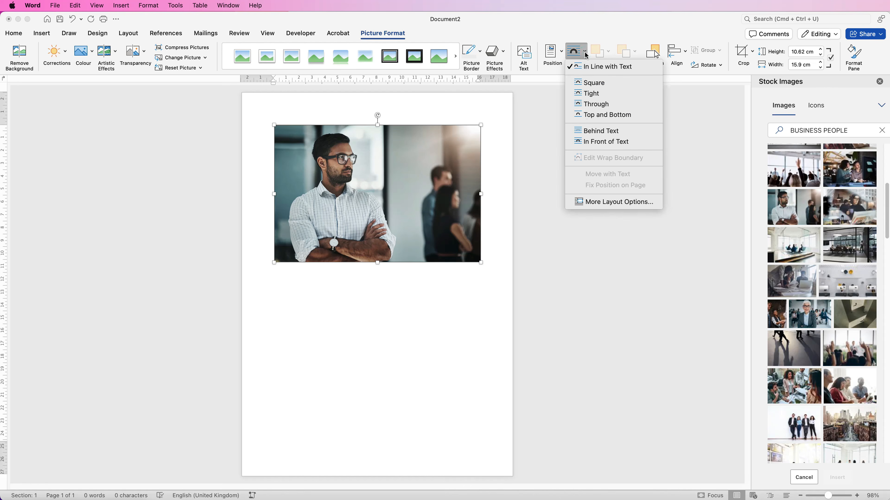
click(591, 142)
drag(342, 184, 346, 164)
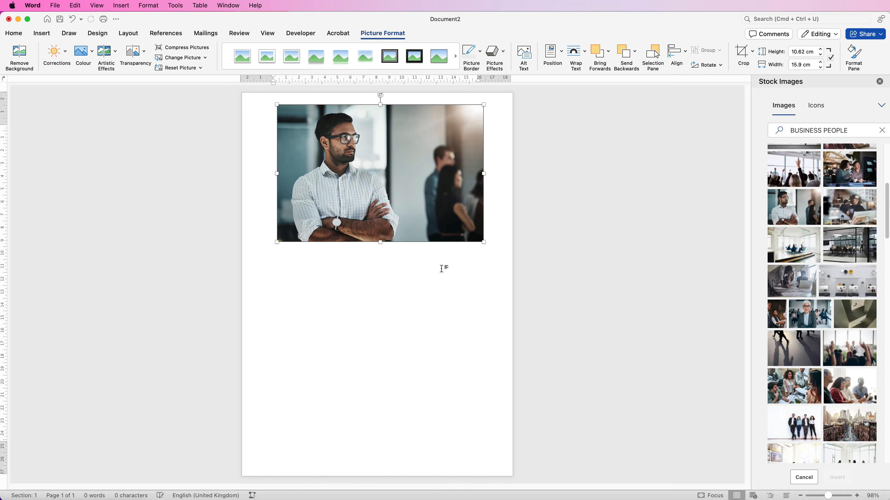
Step: Enlarge the photo to about 22.39 cm by 14.93 cm and position it to fill the page's full width at its upper edge
drag(485, 242, 555, 289)
drag(450, 235, 432, 233)
drag(510, 273, 522, 281)
drag(428, 227, 432, 229)
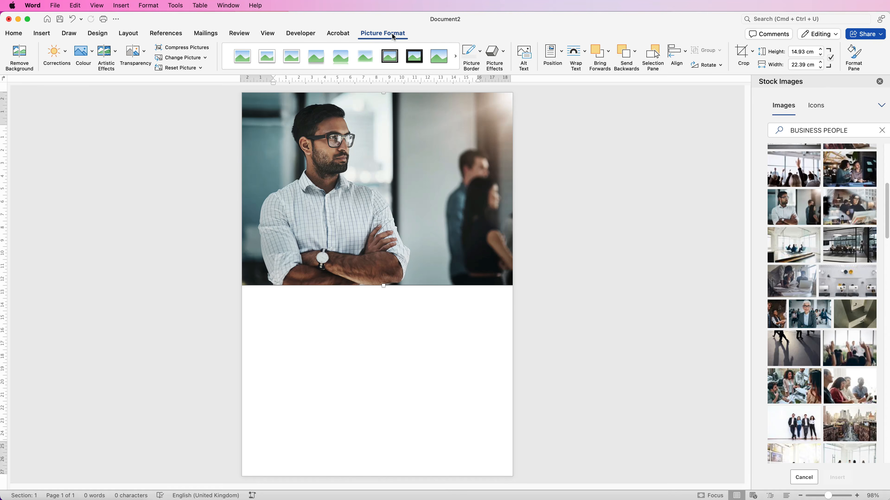
Step: Flip the photo horizontally and crop its lower part away to a height of about 10 cm
click(720, 65)
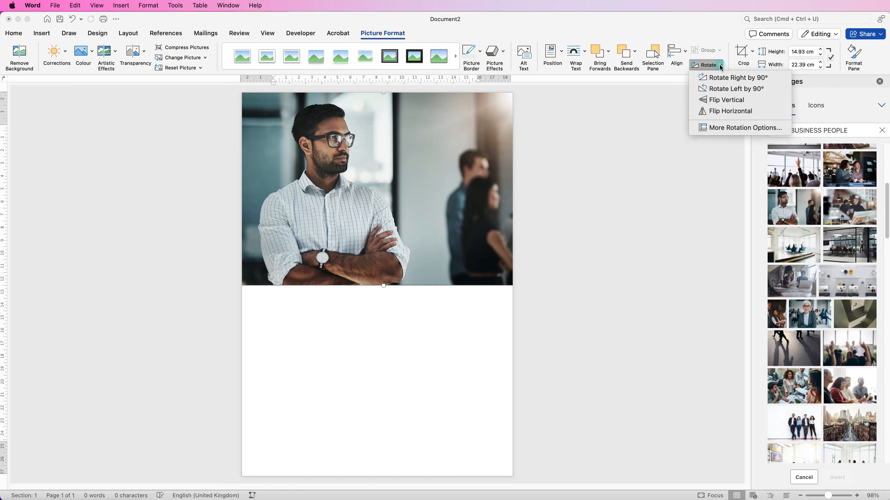
click(717, 114)
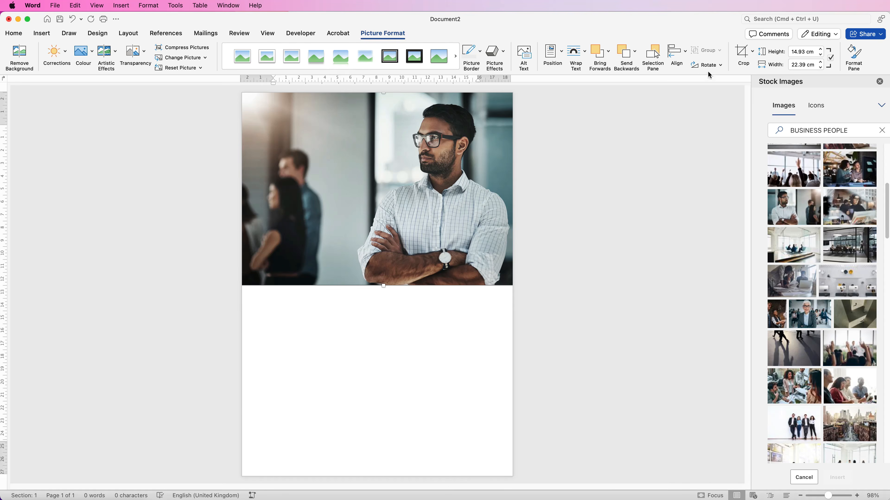
click(741, 55)
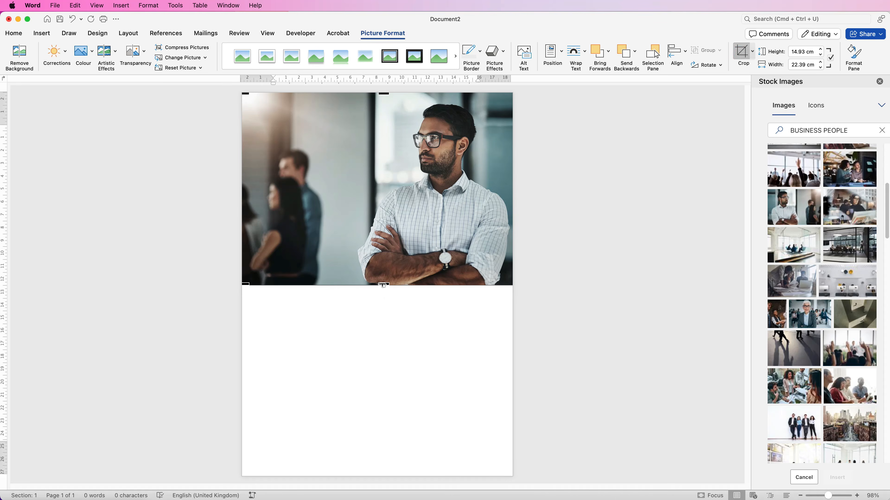
drag(384, 285, 389, 221)
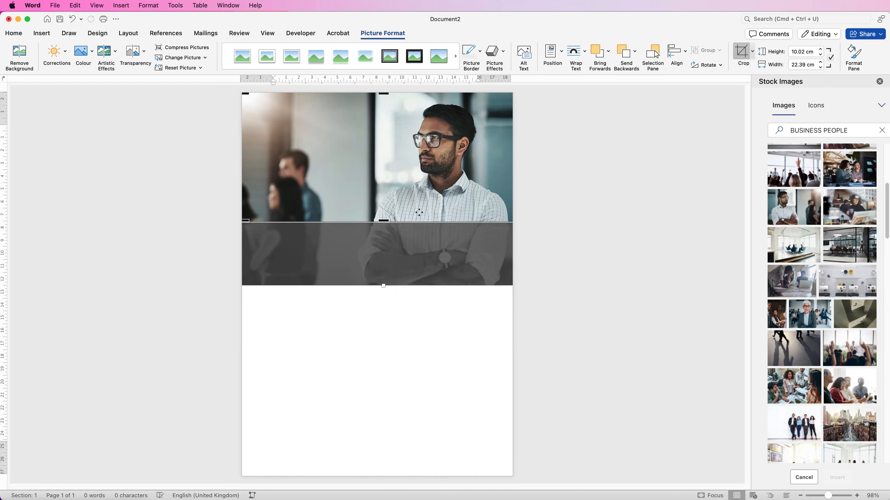
key(Escape)
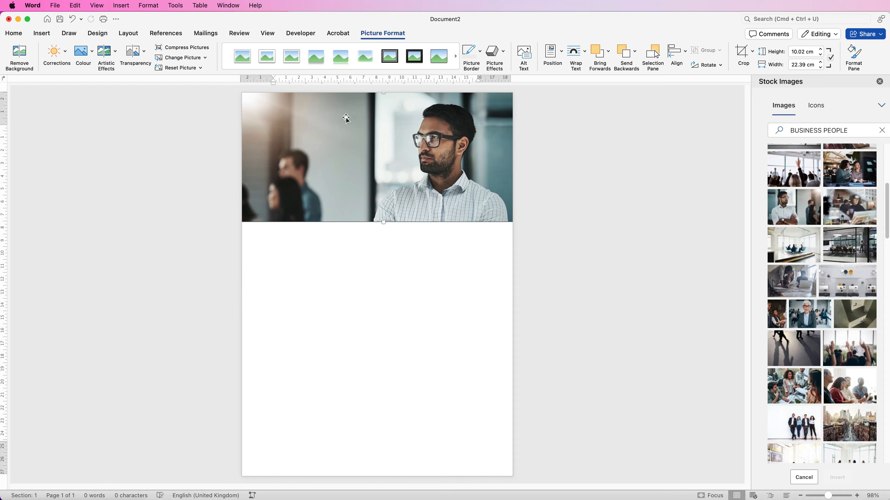
Step: Draw a rectangle about 11.43 cm high and 8.26 cm wide and place it overlapping the left half of the photo
click(44, 34)
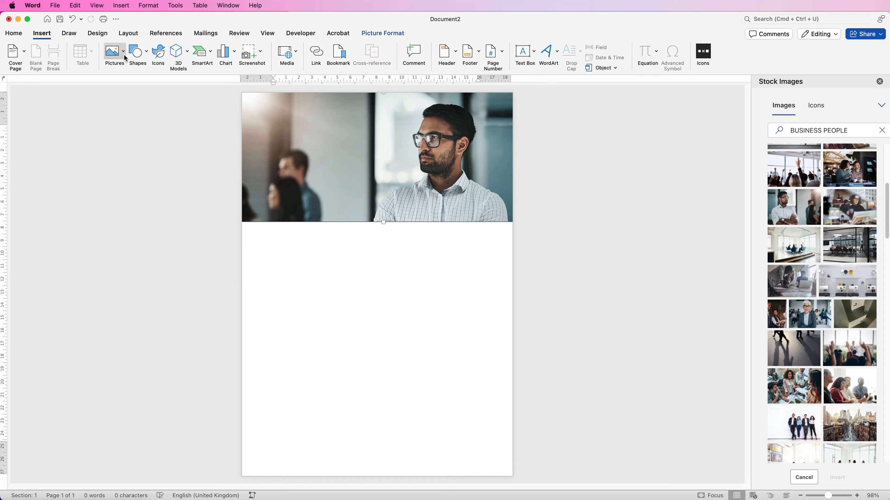
click(148, 55)
click(138, 161)
drag(269, 262, 376, 412)
drag(326, 341, 345, 201)
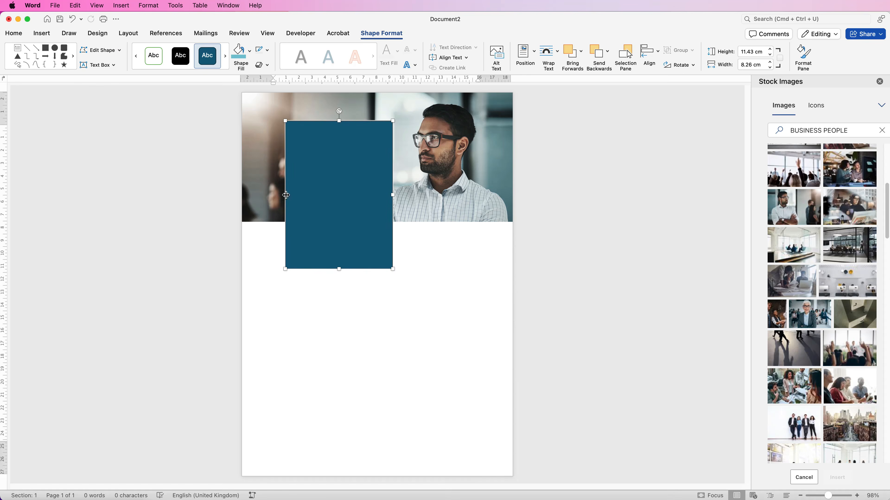
Step: Enlarge the rectangle to about 13.34 cm high and 8.69 cm wide and shift it closer to the page's left edge
drag(284, 195, 280, 196)
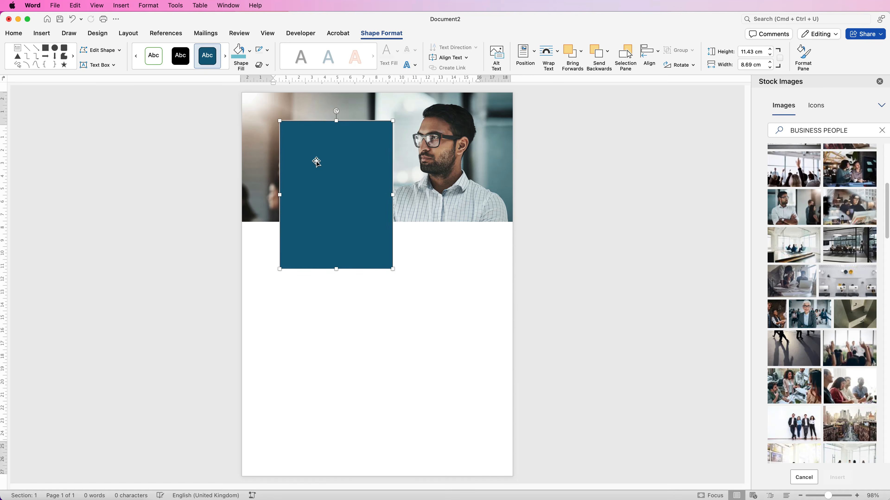
drag(336, 121, 335, 123)
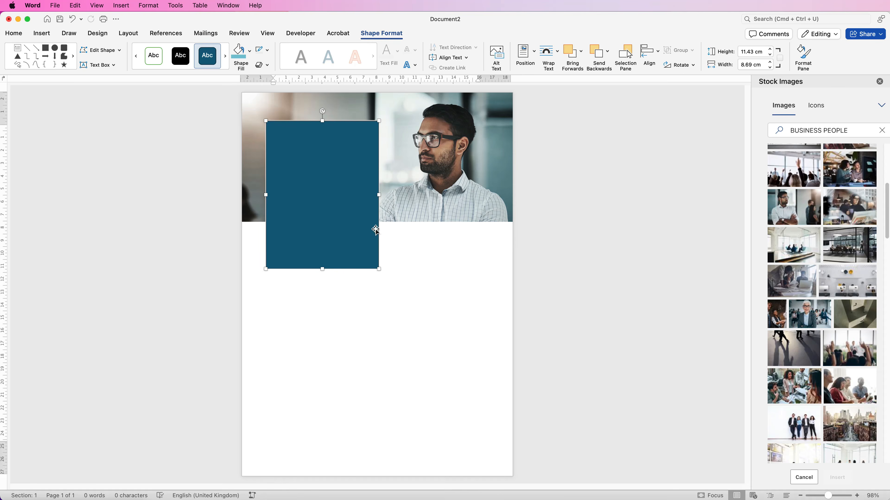
drag(322, 269, 329, 278)
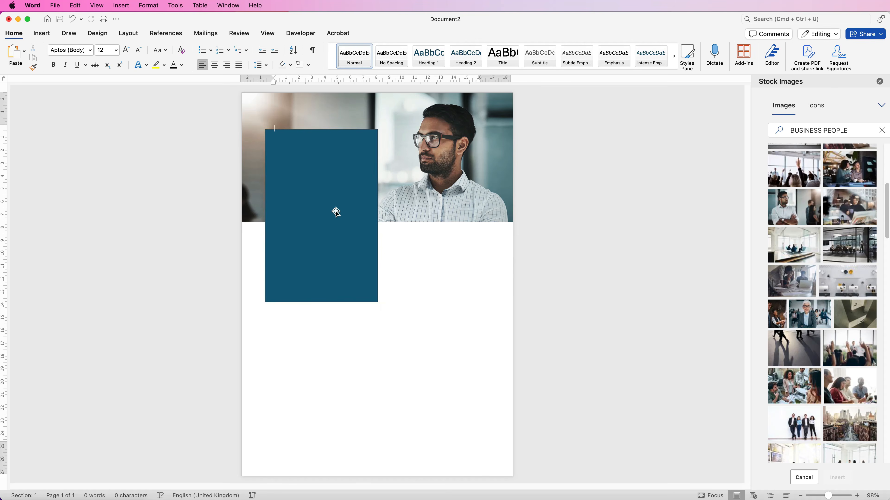
Step: Duplicate the blue rectangle by copy and paste, and move the copy below the original on the left side of the page
click(315, 211)
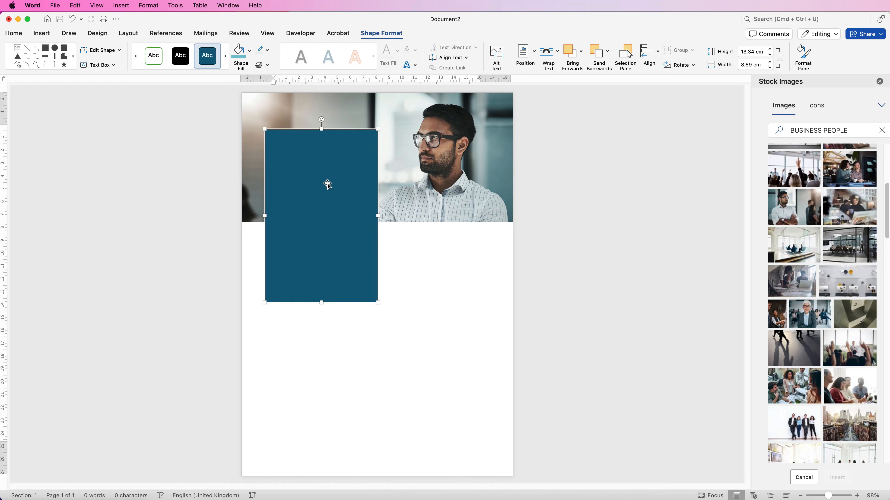
click(13, 33)
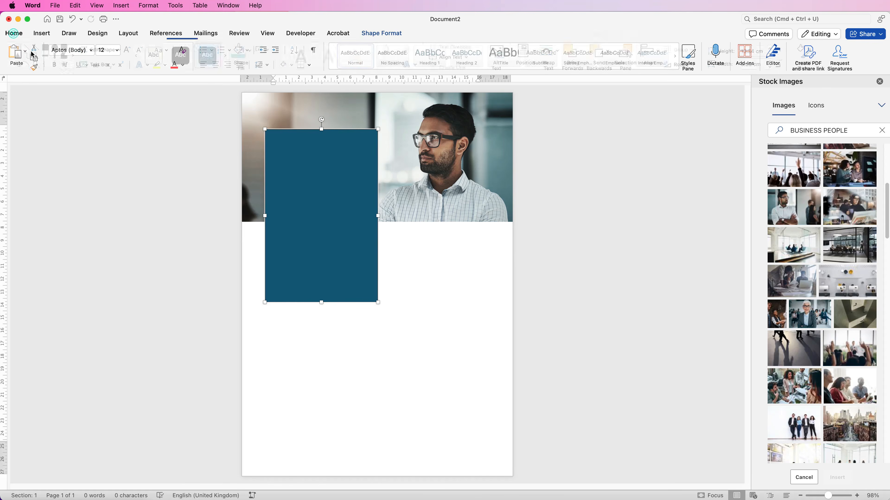
click(339, 352)
click(15, 54)
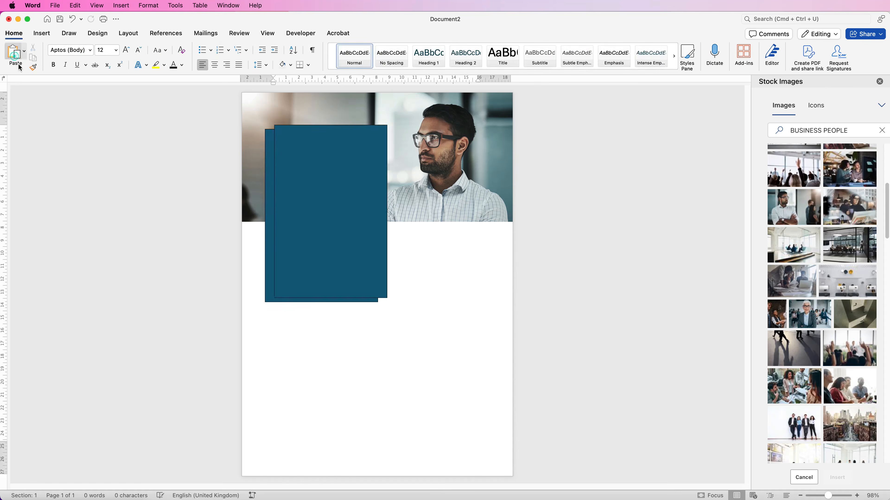
drag(316, 212, 435, 282)
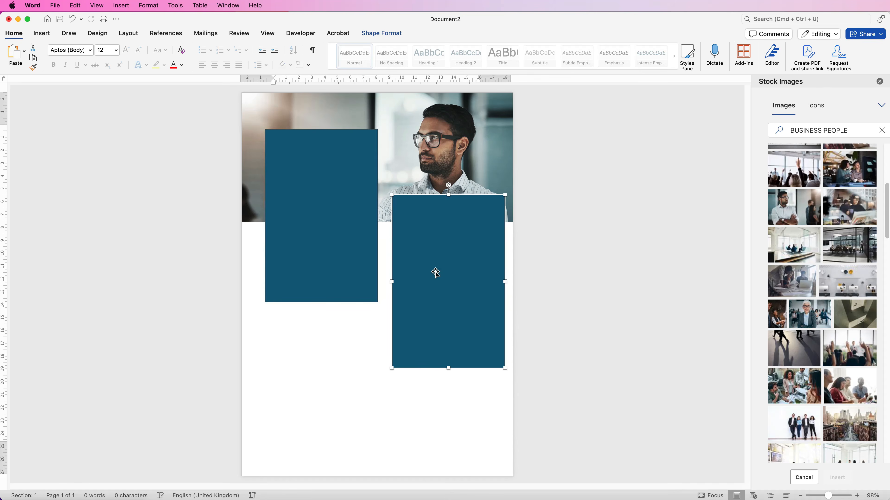
drag(451, 272, 317, 388)
click(329, 384)
key(Delete)
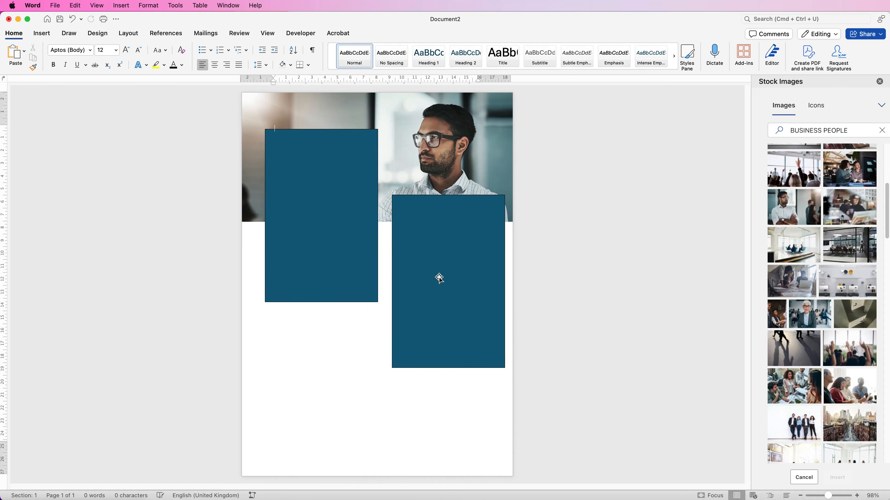
drag(441, 283, 321, 353)
Step: Shorten both rectangles to an equal height and stack them in one aligned column with a gap between them
shift+click(328, 214)
drag(322, 285, 321, 310)
click(414, 284)
click(327, 278)
shift+click(322, 337)
drag(325, 276, 328, 240)
click(405, 346)
drag(330, 345, 330, 370)
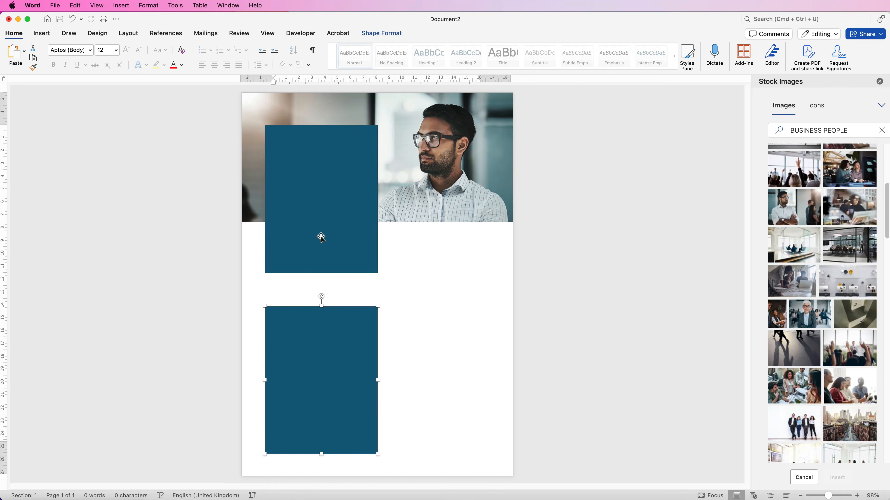
Step: Lengthen both rectangles together slightly at their lower edges and nudge the lower one up to narrow the gap
click(320, 234)
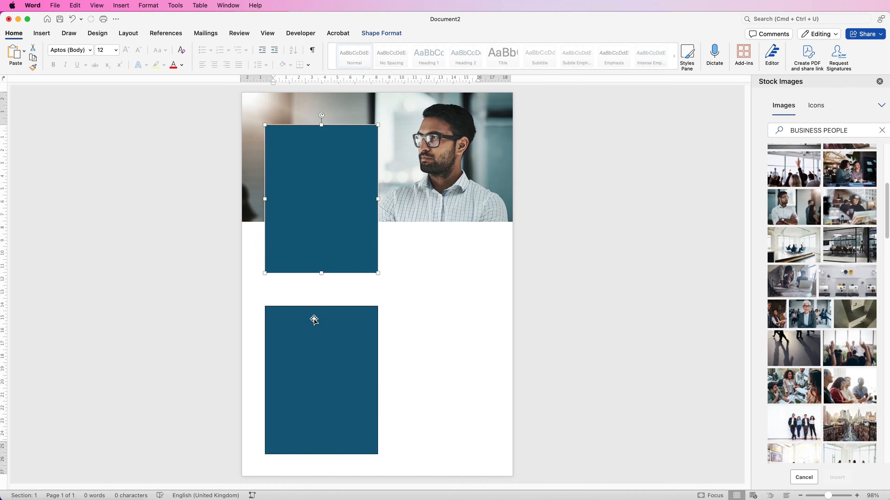
shift+click(319, 343)
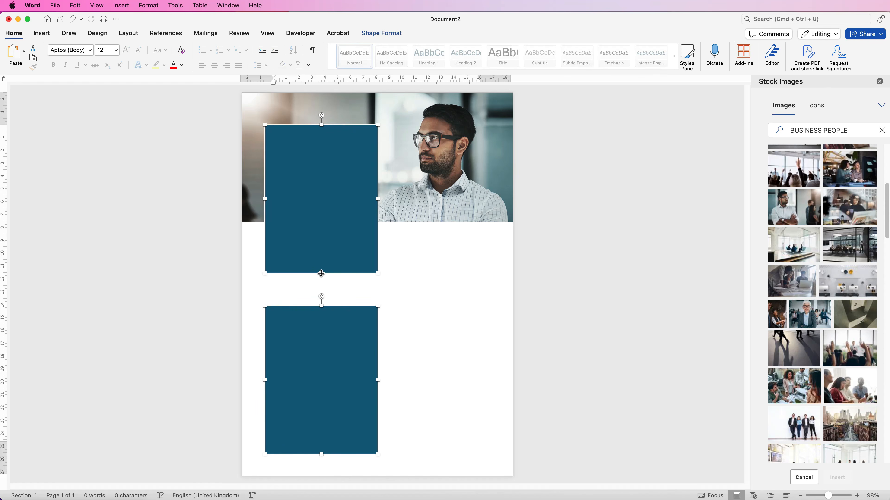
drag(322, 274, 321, 287)
click(325, 332)
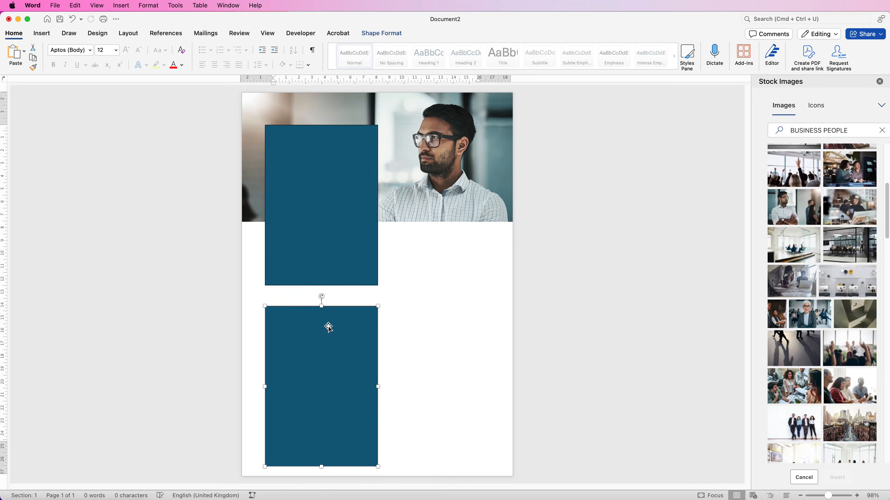
key(Up)
key(Up)
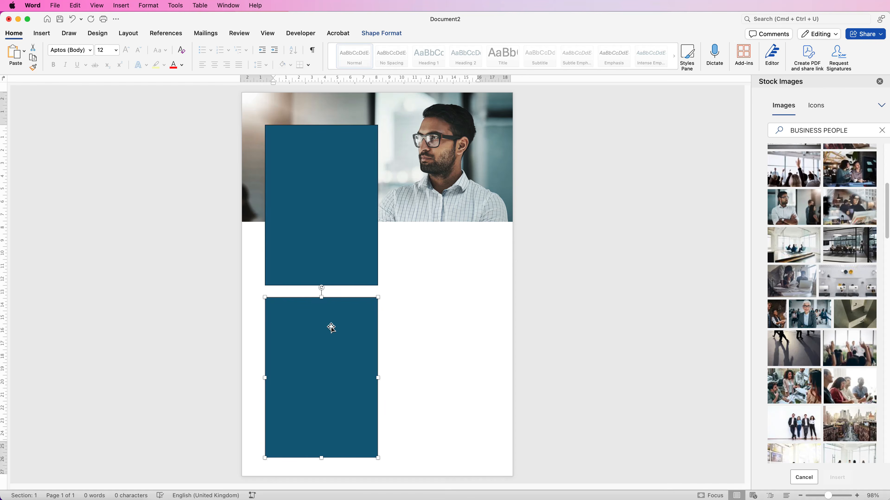
Step: Lengthen both rectangles together to about 12.73 cm high, leaving only a thin gap between them
shift+click(332, 261)
drag(321, 458, 322, 463)
shift+click(332, 253)
key(Up)
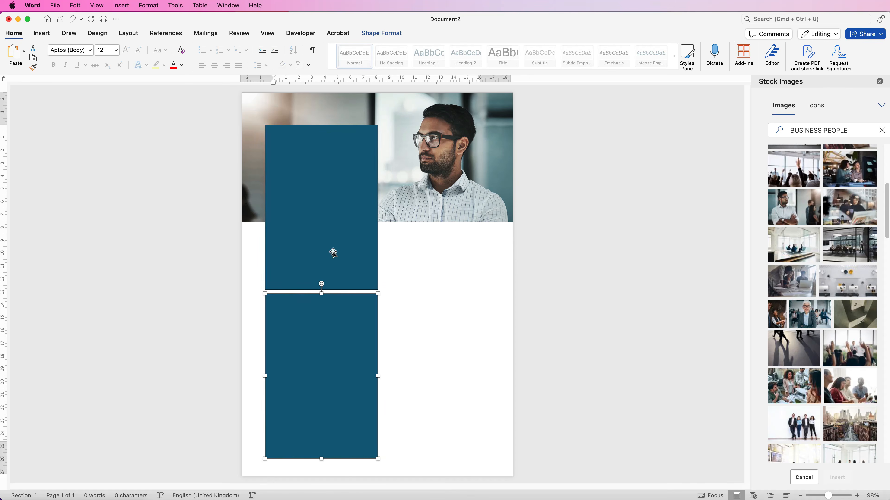
click(406, 308)
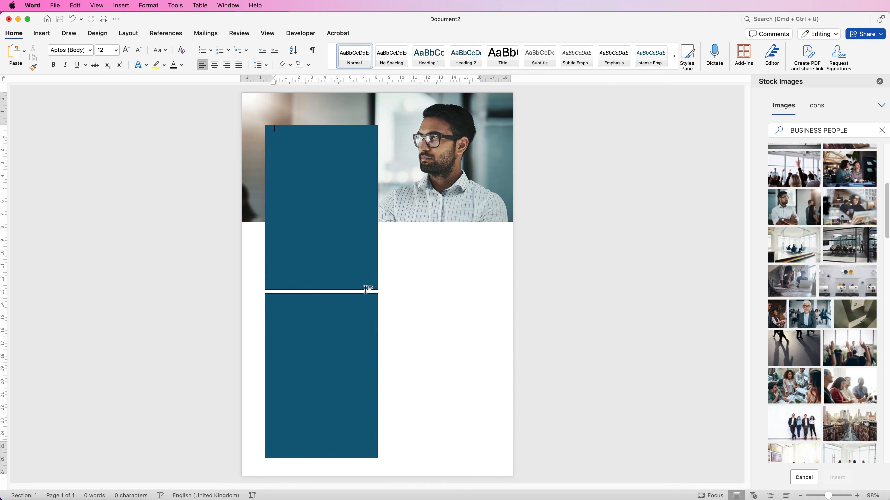
Step: Select both stacked rectangles and remove their outlines
click(316, 270)
shift+click(311, 329)
click(382, 33)
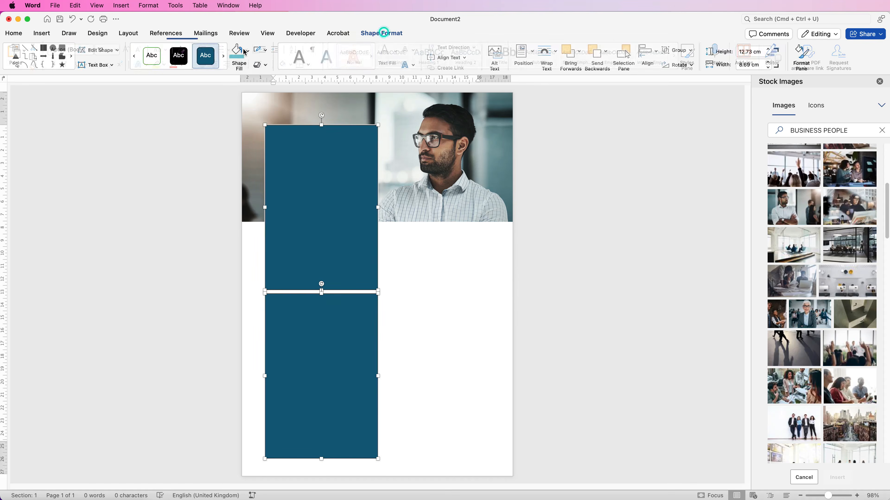
click(268, 51)
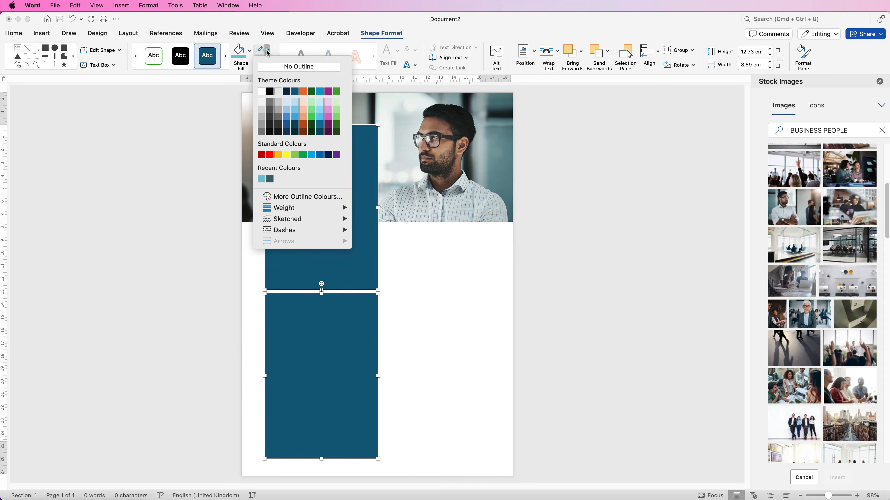
click(277, 67)
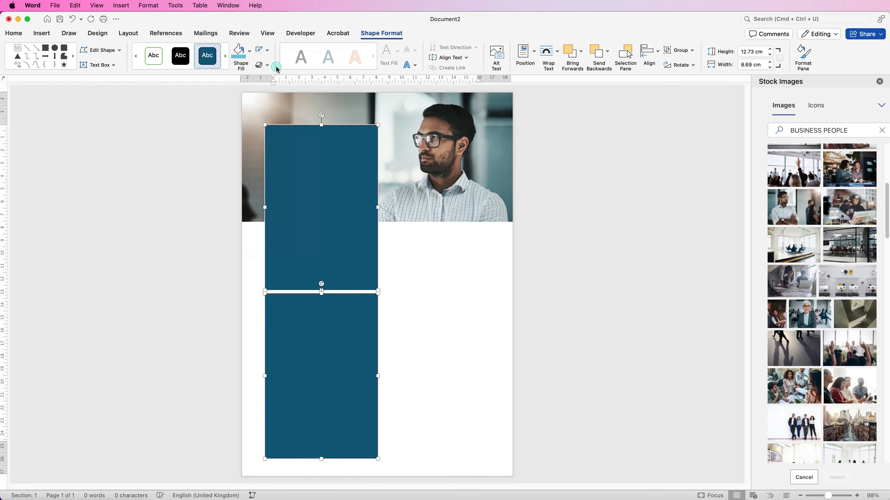
Step: Open the custom fill colours for both rectangles and mix a medium teal shade on the colour wheel
click(250, 53)
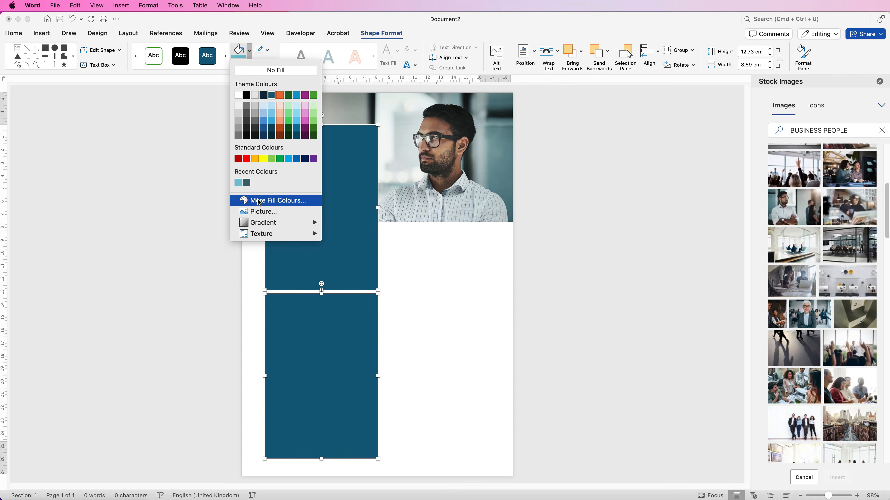
click(271, 202)
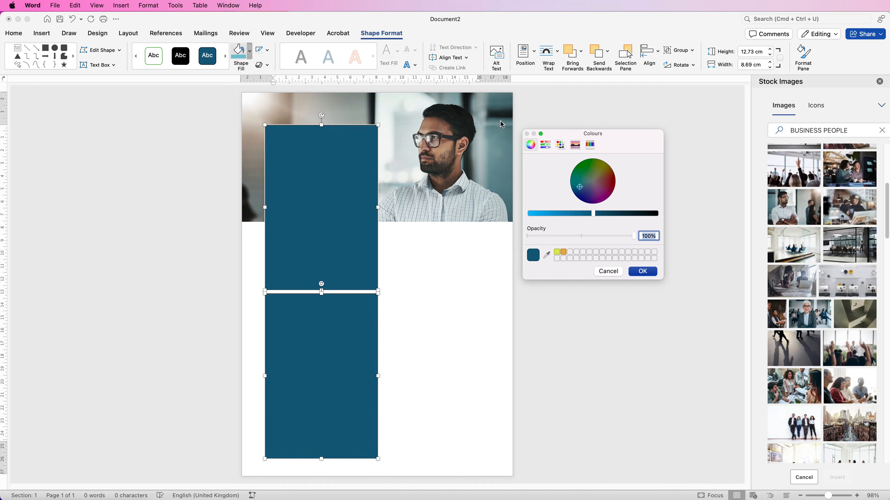
drag(580, 187, 538, 221)
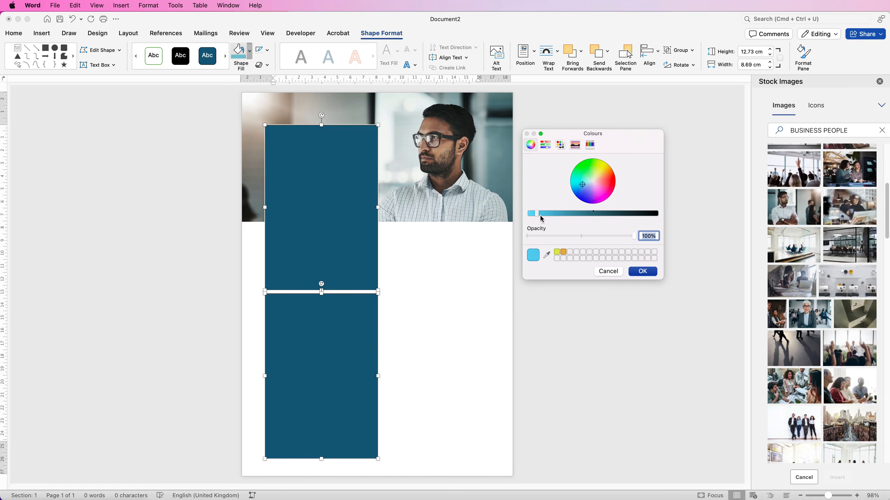
drag(581, 185, 584, 182)
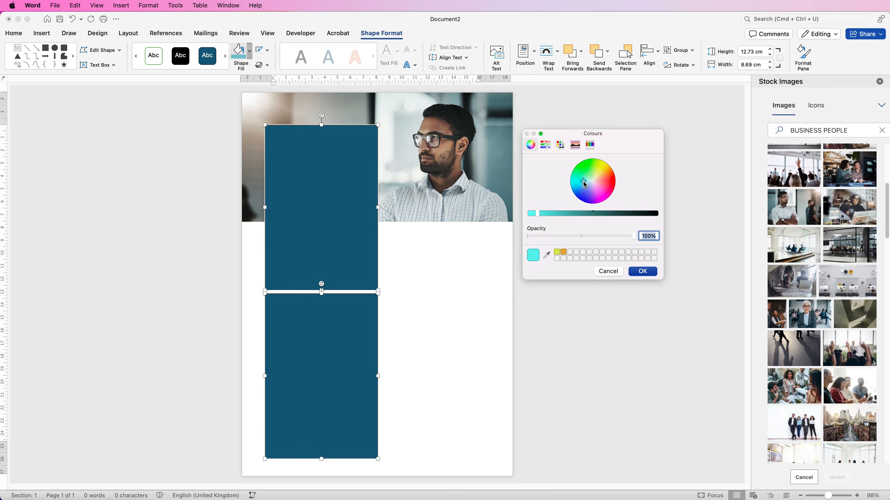
drag(537, 213, 567, 213)
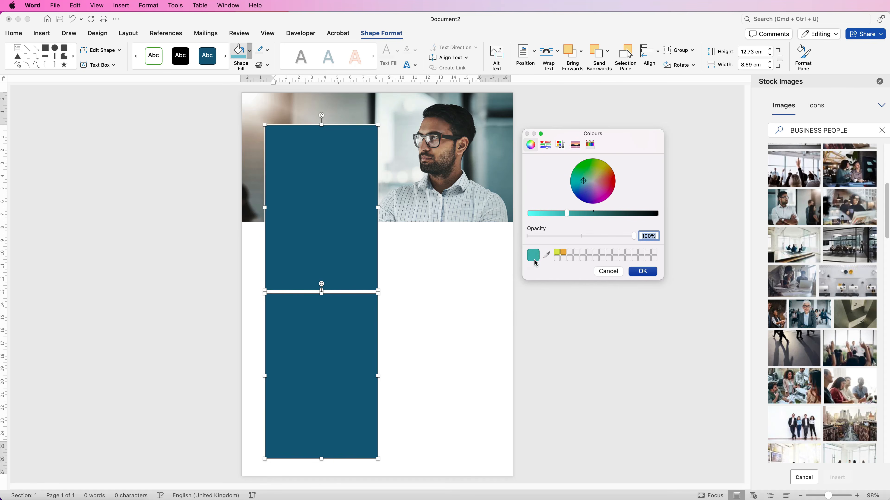
Step: Sample the dark teal from the photo's upper-right background and apply it as the fill of both rectangles
click(547, 256)
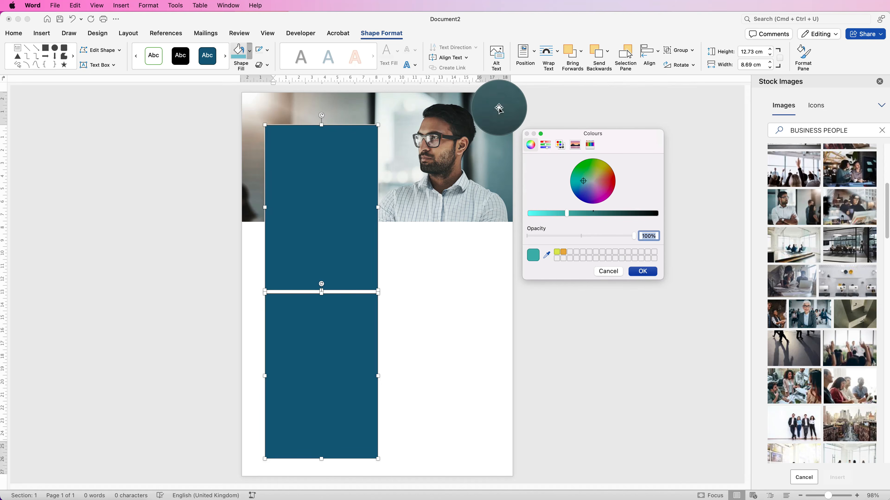
click(499, 108)
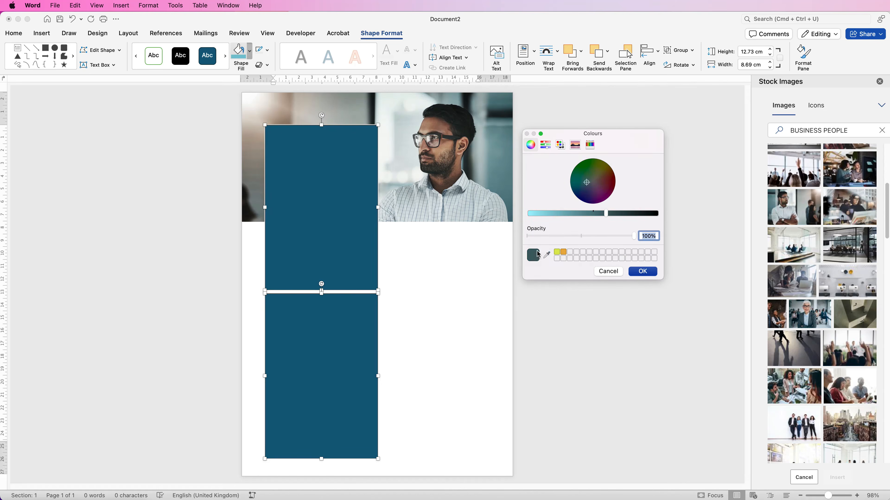
click(641, 271)
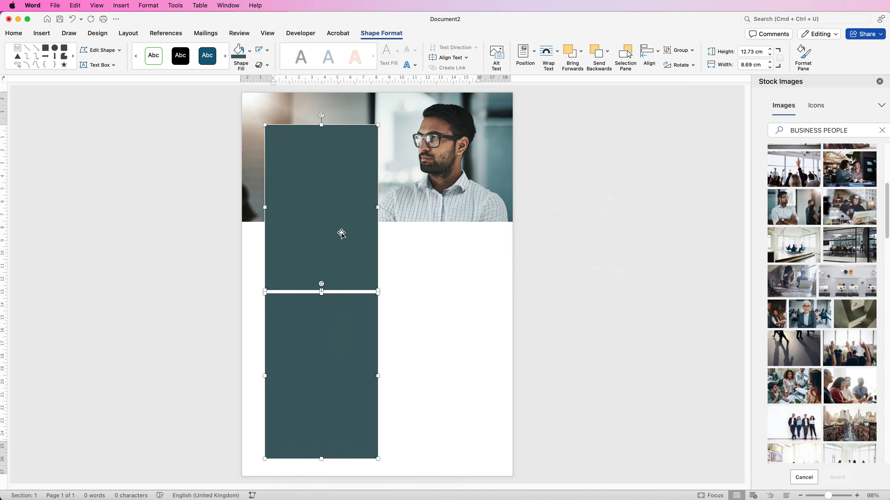
click(399, 308)
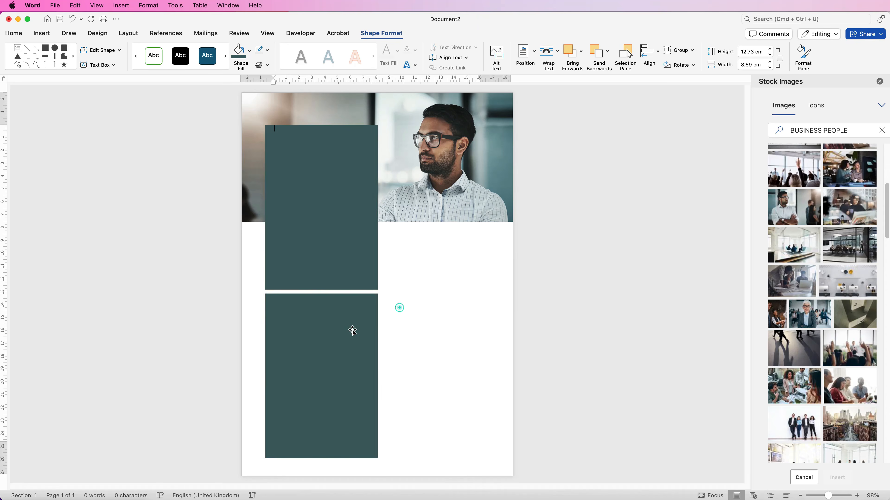
Step: Fill only the lower rectangle with a much lighter, light-blue shade of the same sampled teal
click(319, 340)
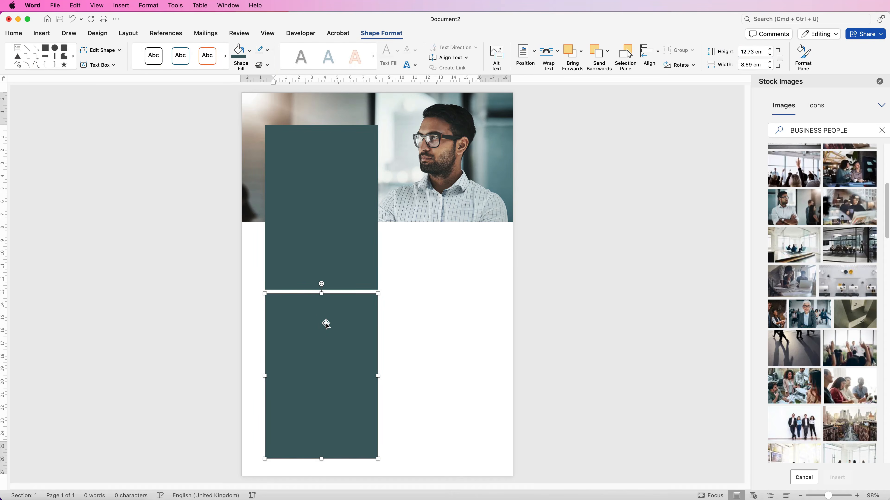
click(250, 51)
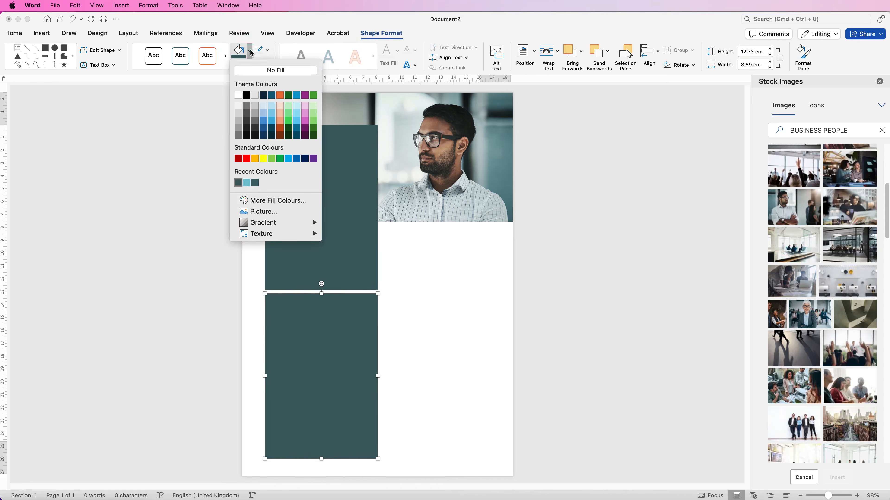
click(266, 200)
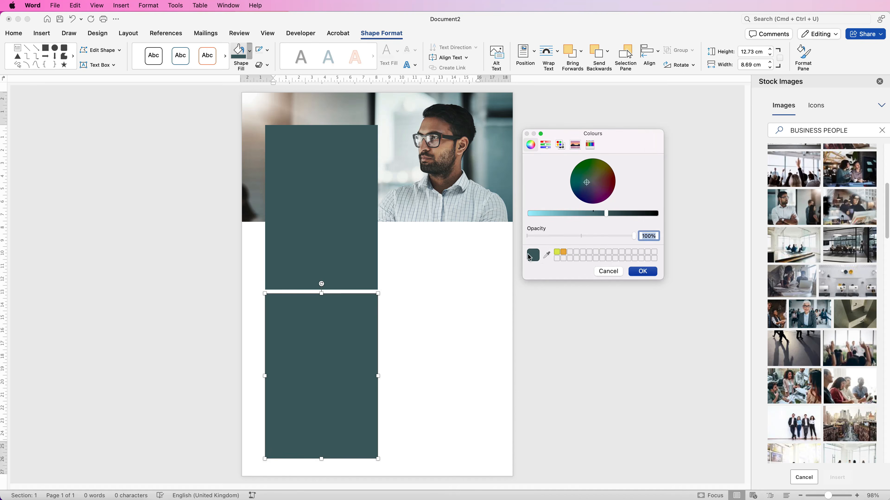
drag(607, 215, 554, 215)
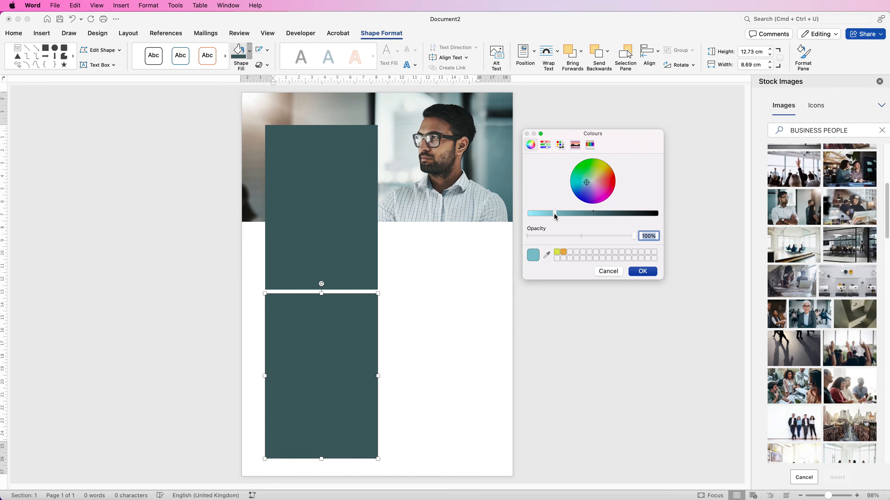
click(641, 272)
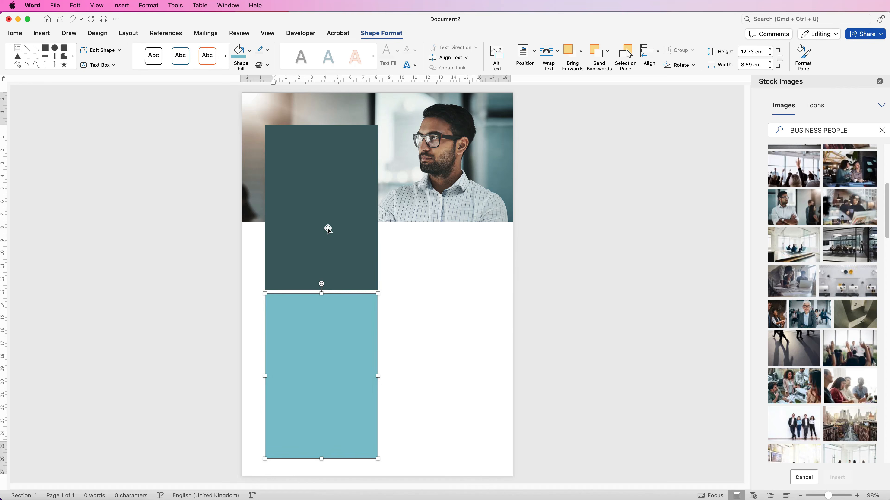
Step: Set the fill transparency of both rectangles to 27%
shift+click(325, 221)
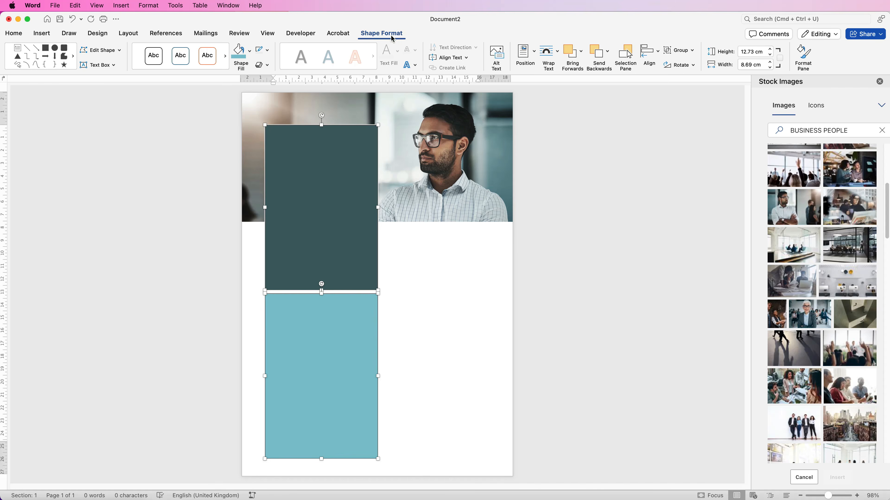
click(803, 53)
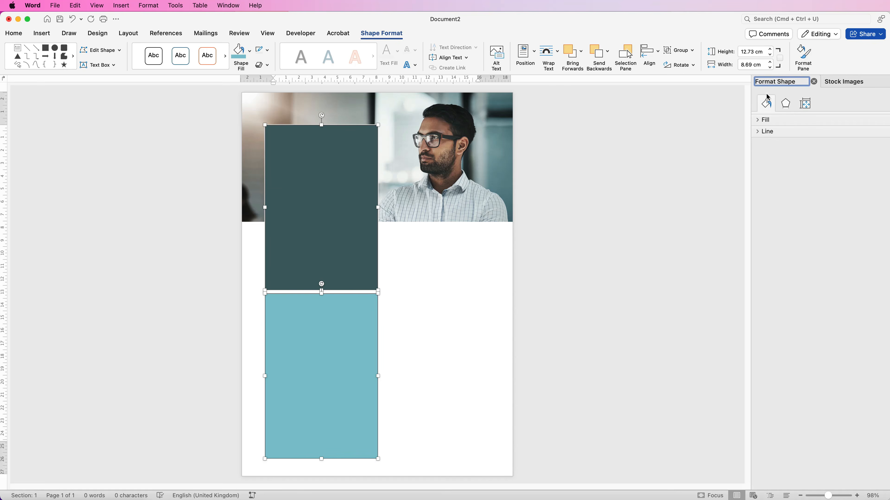
click(769, 104)
click(759, 120)
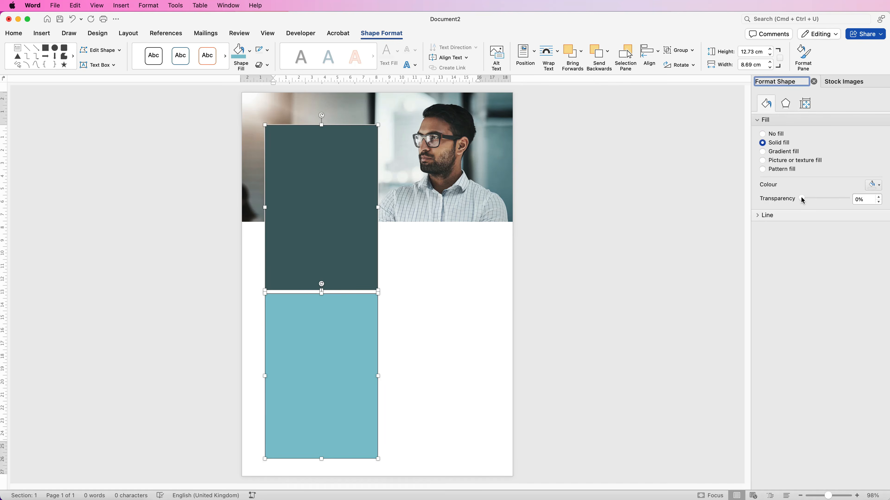
drag(803, 200, 815, 200)
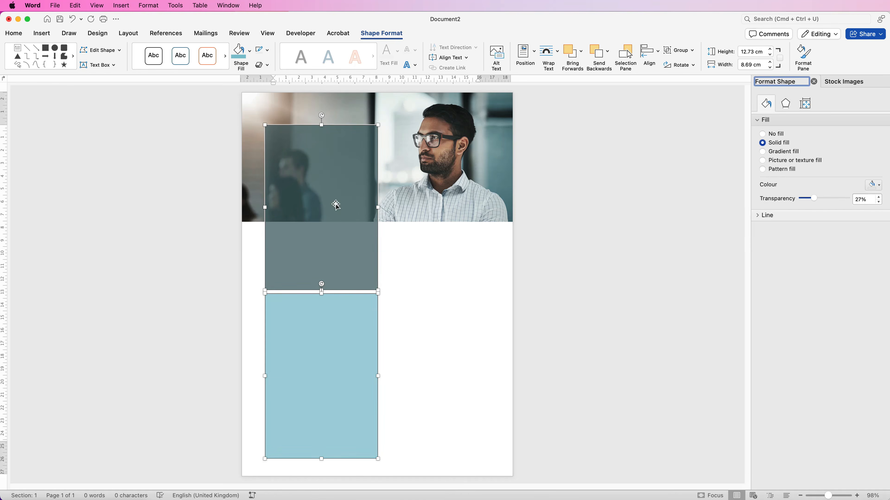
click(391, 282)
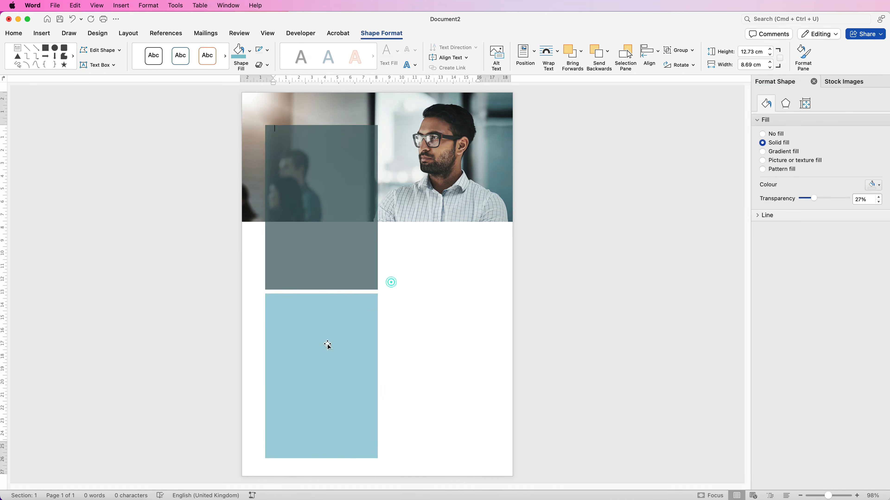
Step: Raise the lower rectangle's fill transparency to 61% and widen both rectangles slightly at their right edges
click(328, 343)
drag(812, 199, 827, 201)
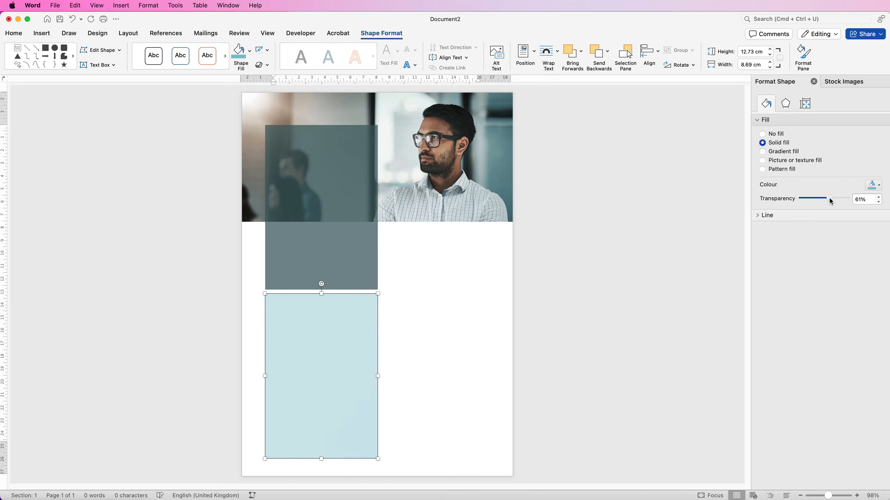
click(321, 209)
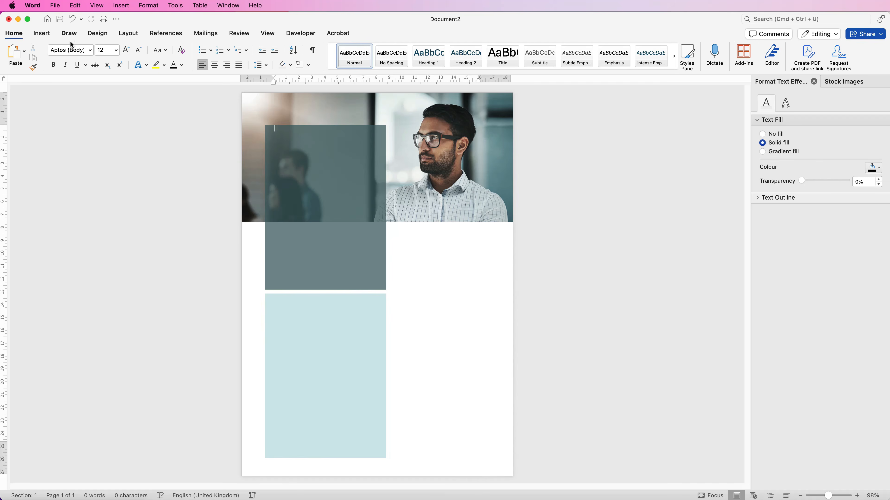
Step: Draw a text box about 10.49 cm high and 6.78 cm wide, enter "Mastering the art of networking", and place it over the upper rectangle
click(42, 35)
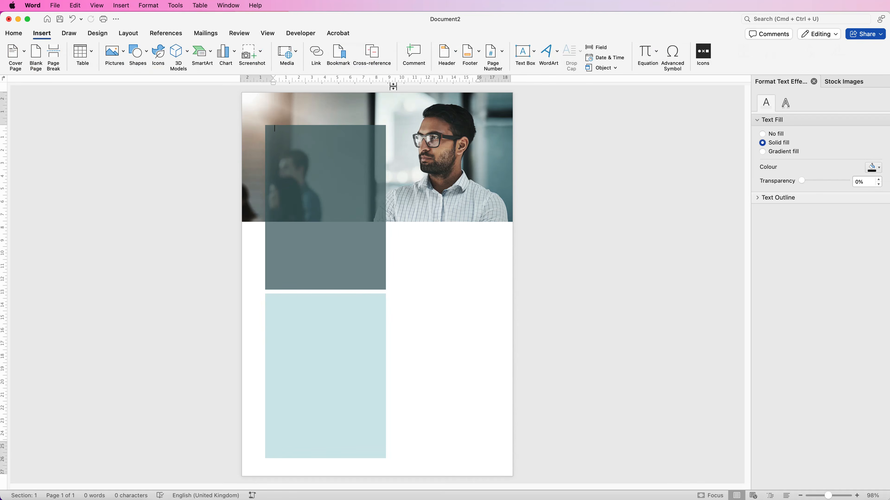
click(534, 54)
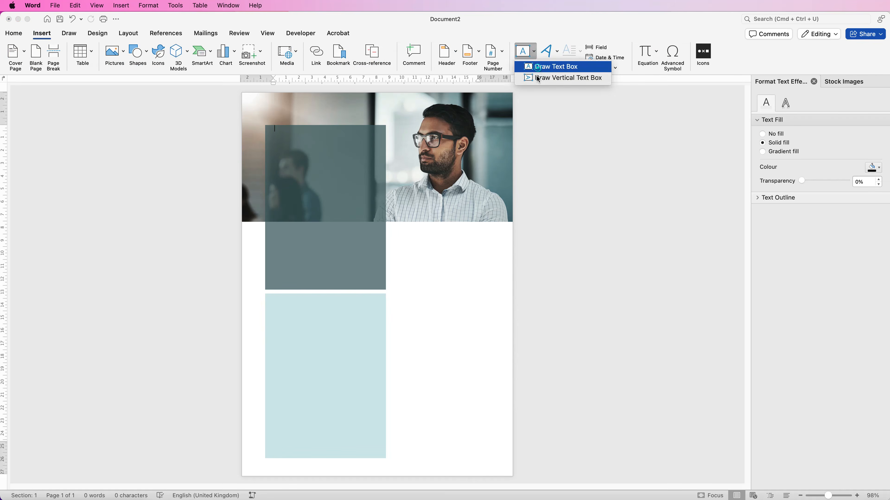
click(538, 68)
drag(403, 318, 494, 389)
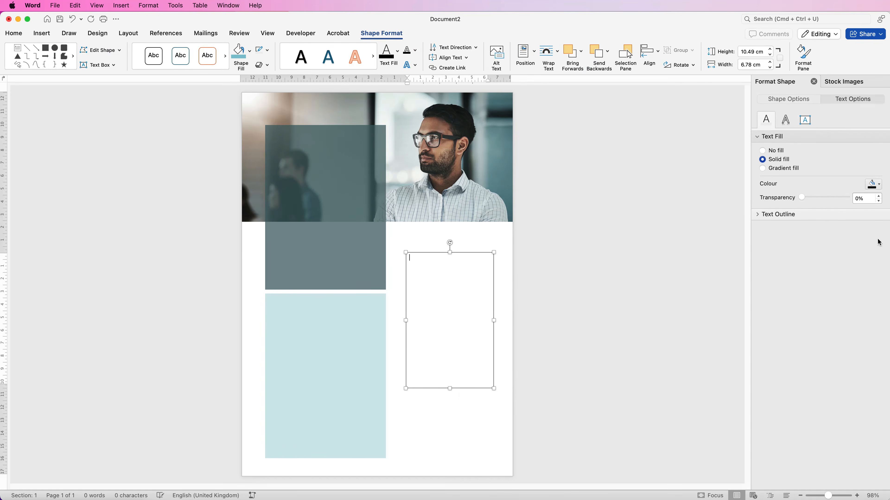
text(Mastering the art of networking)
click(429, 415)
drag(450, 324, 326, 230)
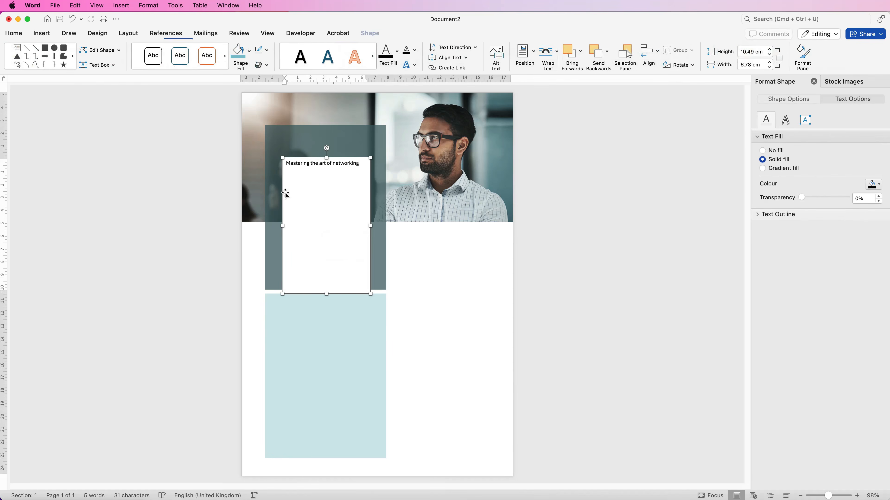
click(413, 265)
Step: Remove the outline and the fill of the text box on the upper rectangle
click(329, 207)
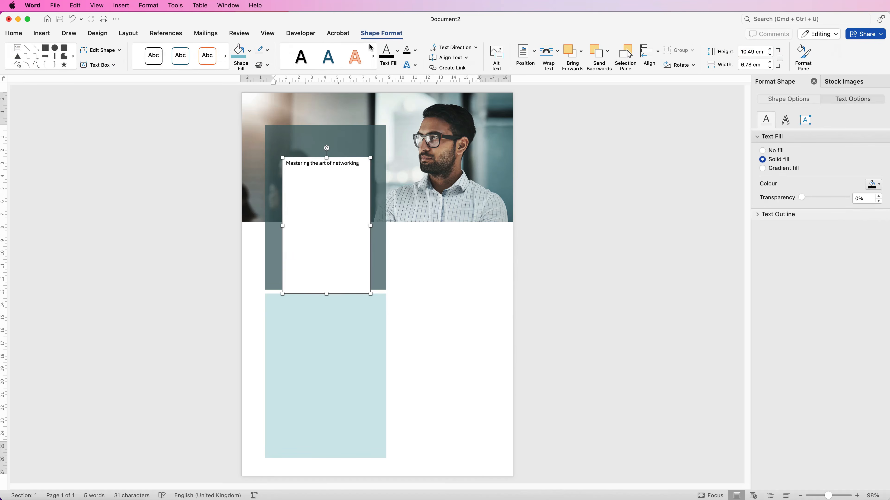
click(267, 51)
click(264, 68)
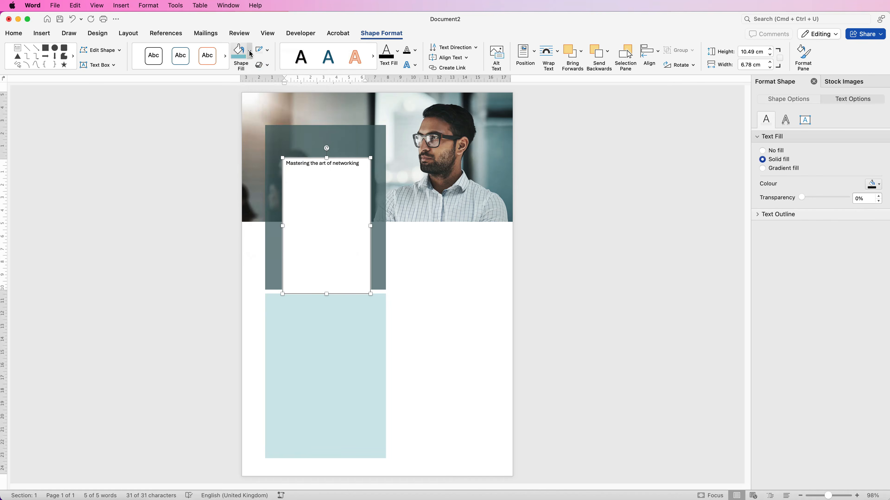
click(251, 53)
click(250, 74)
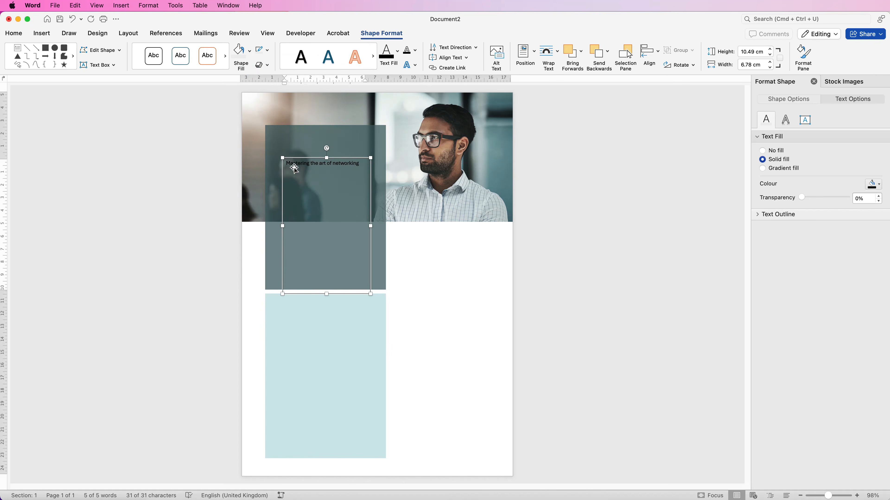
Step: Change the title's text colour to white
click(13, 34)
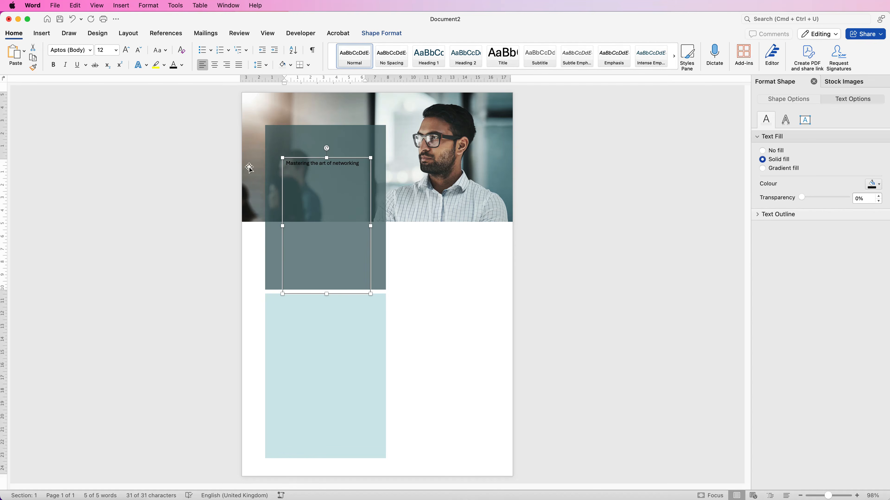
click(429, 261)
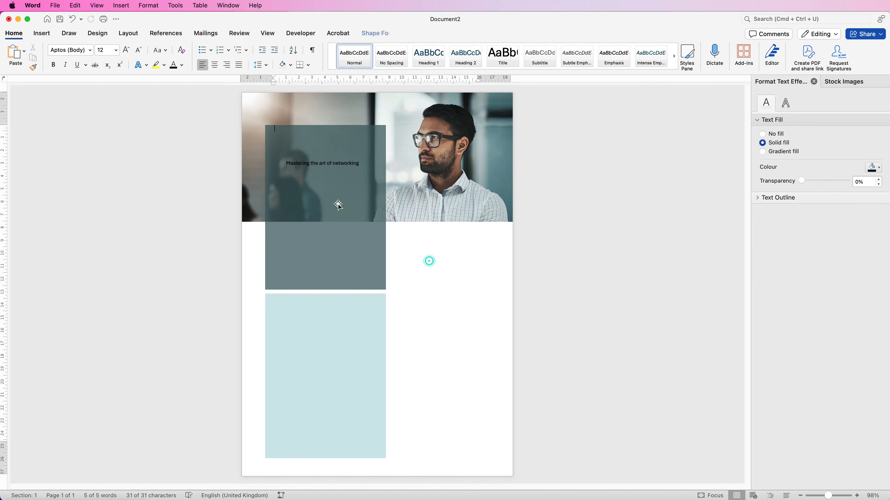
click(326, 196)
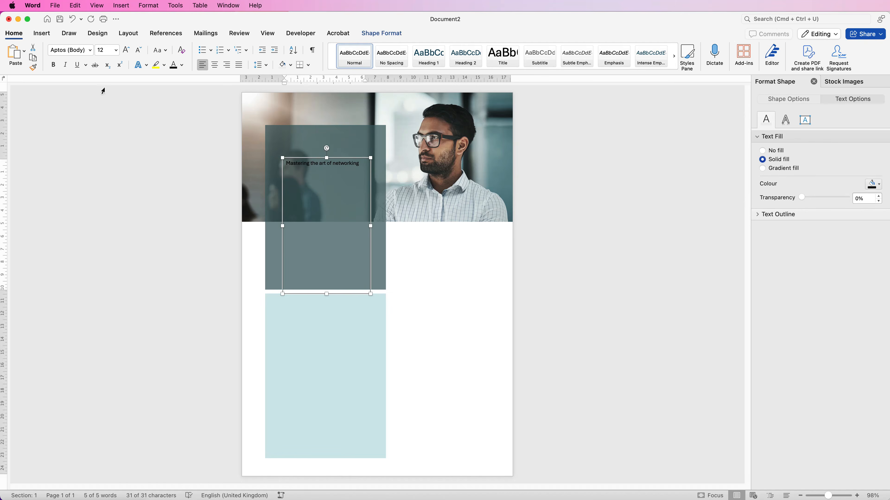
click(182, 64)
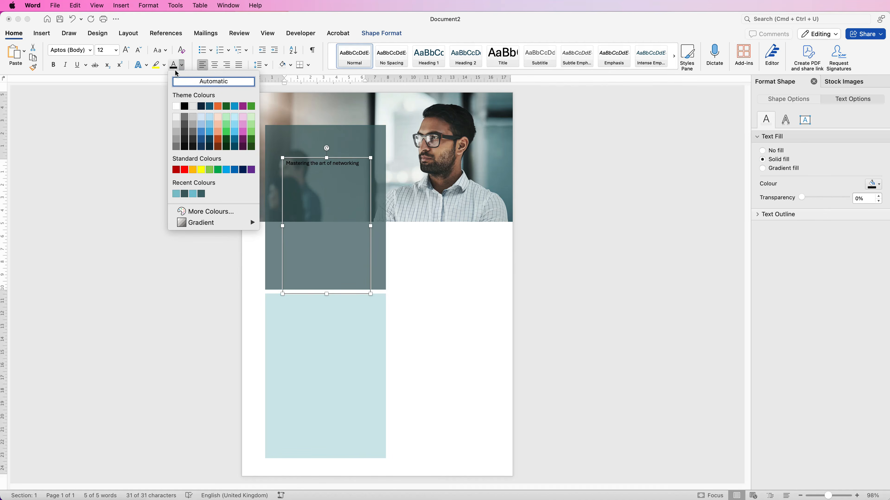
click(176, 106)
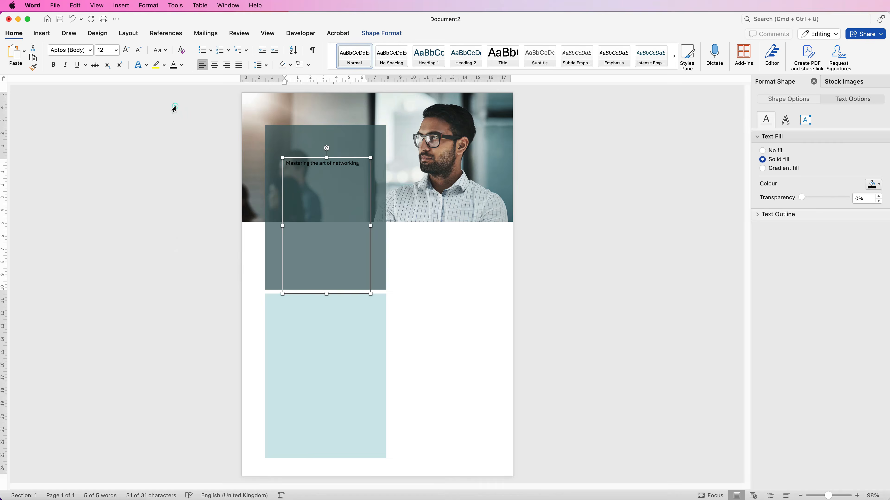
Step: Set the title text to bold Avenir at 28 pt
click(90, 53)
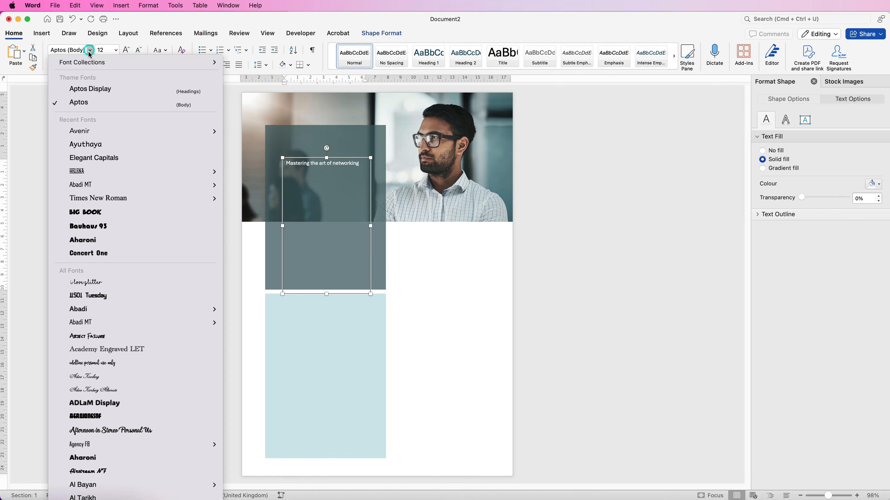
click(80, 131)
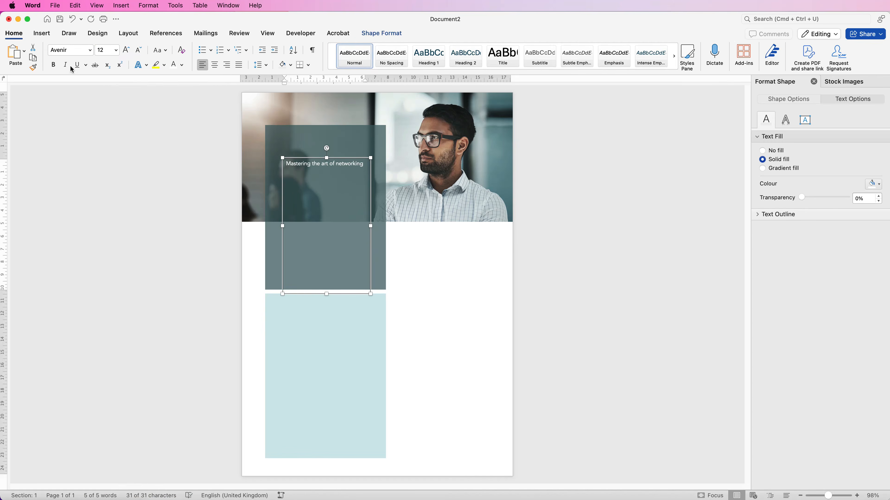
click(53, 65)
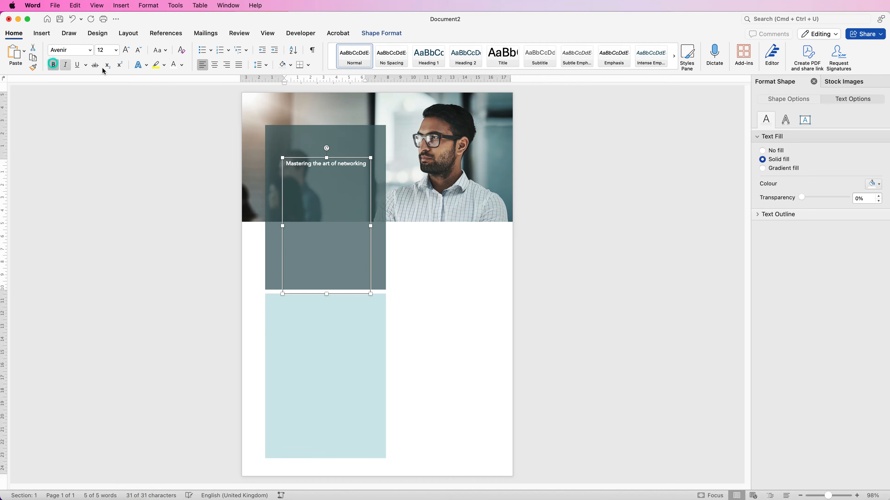
click(126, 51)
click(127, 51)
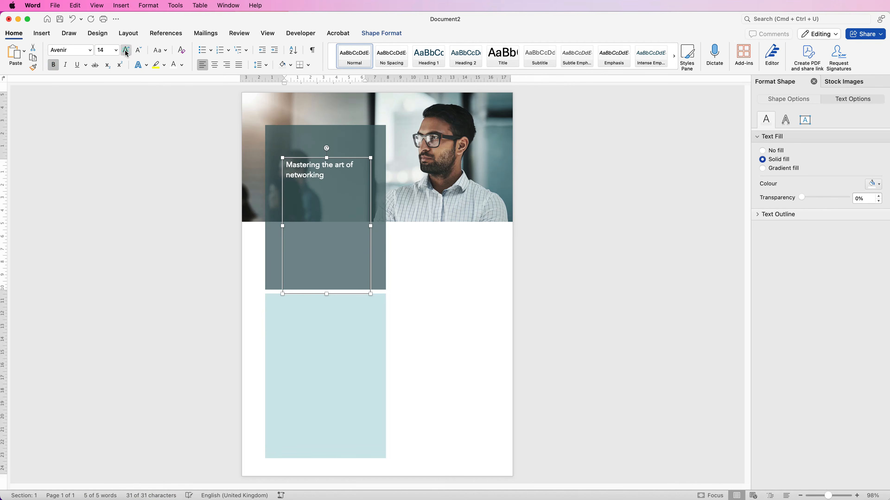
click(126, 51)
click(127, 50)
click(126, 51)
click(127, 51)
click(126, 50)
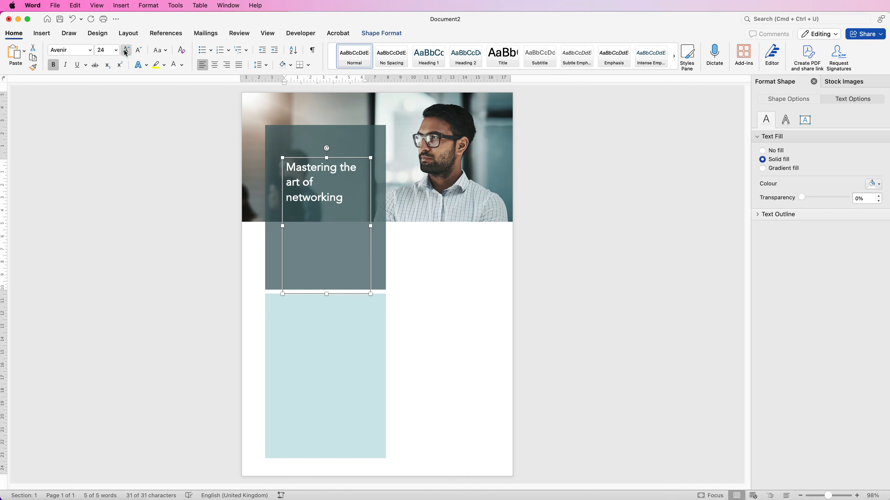
click(127, 51)
Step: Capitalise each word of the title and shorten its text box to about 4.45 cm high, closely around the text
click(166, 52)
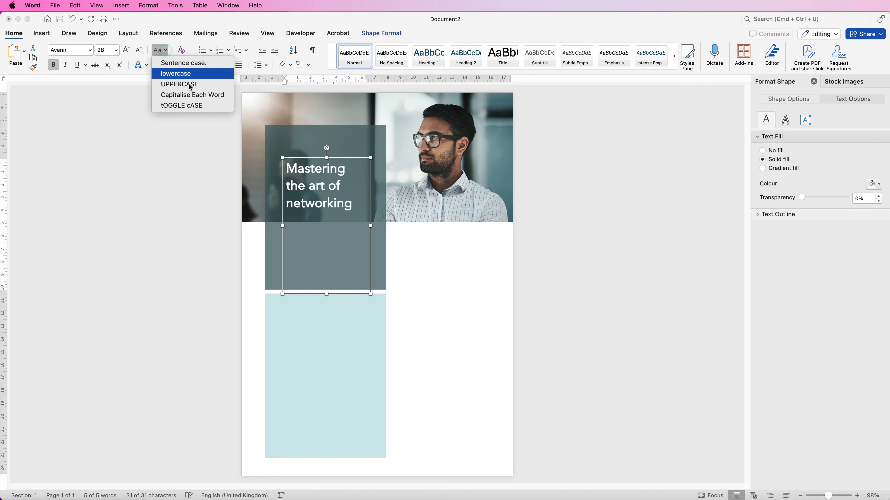
click(175, 95)
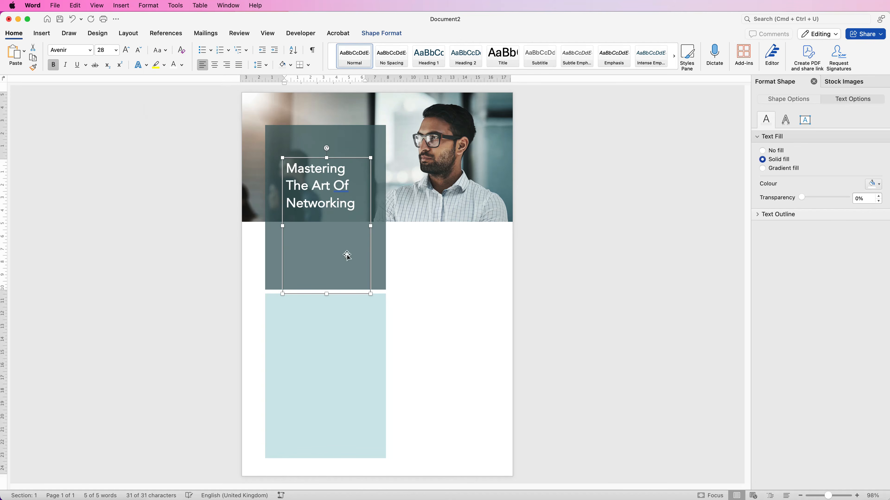
drag(327, 294, 323, 182)
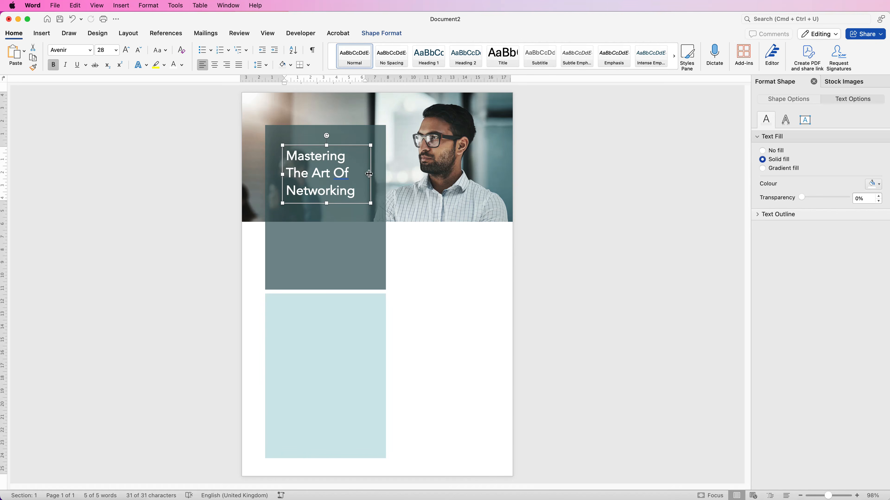
mouse_move(370, 176)
mouse_down()
mouse_move(383, 175)
mouse_move(375, 175)
mouse_up()
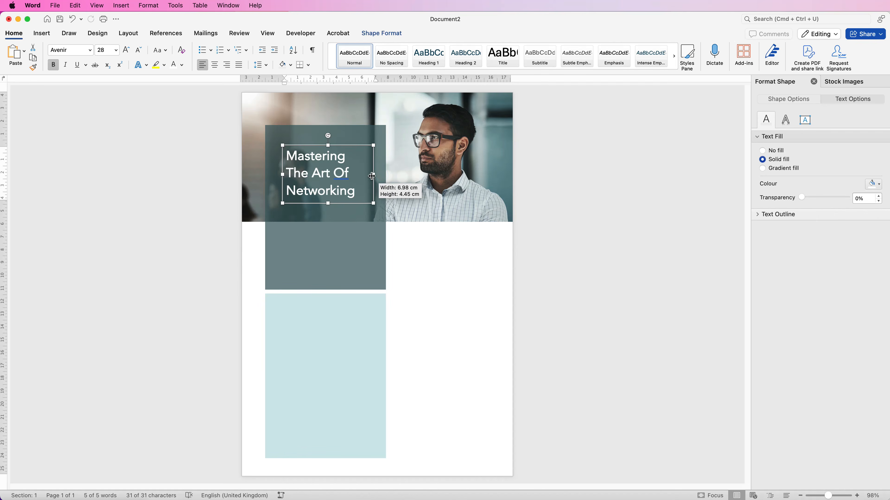
drag(371, 176, 370, 176)
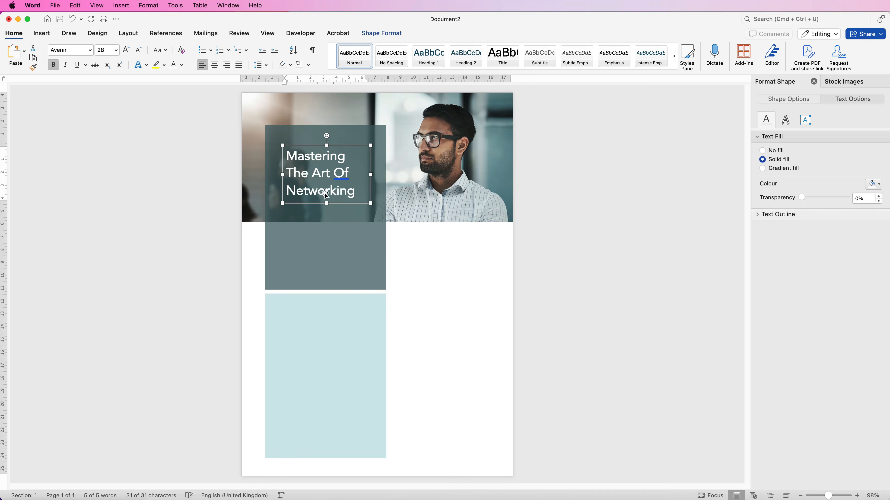
Step: Reposition and enlarge the title text box within the upper rectangle, with the title left-aligned at 36 pt
drag(323, 183, 316, 175)
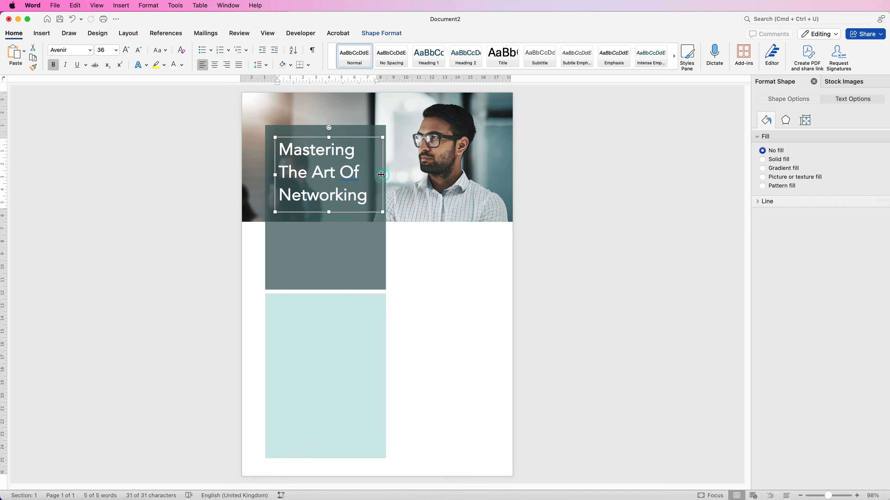
drag(381, 174, 373, 175)
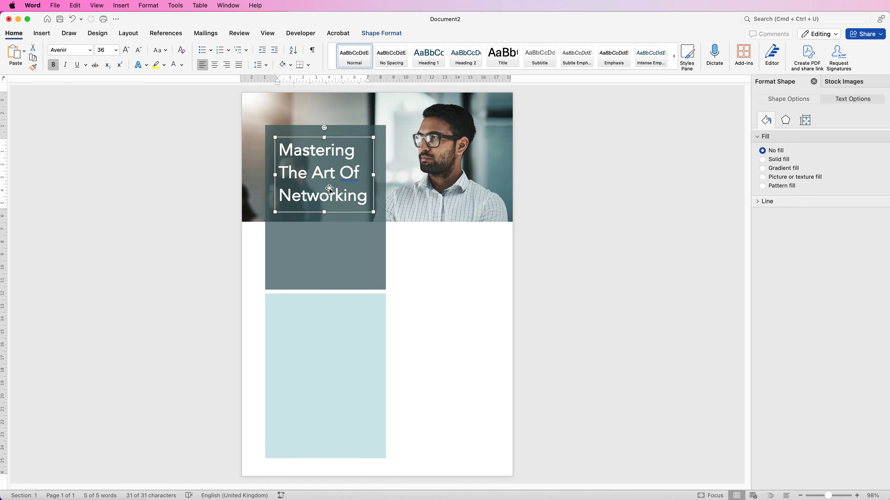
click(215, 65)
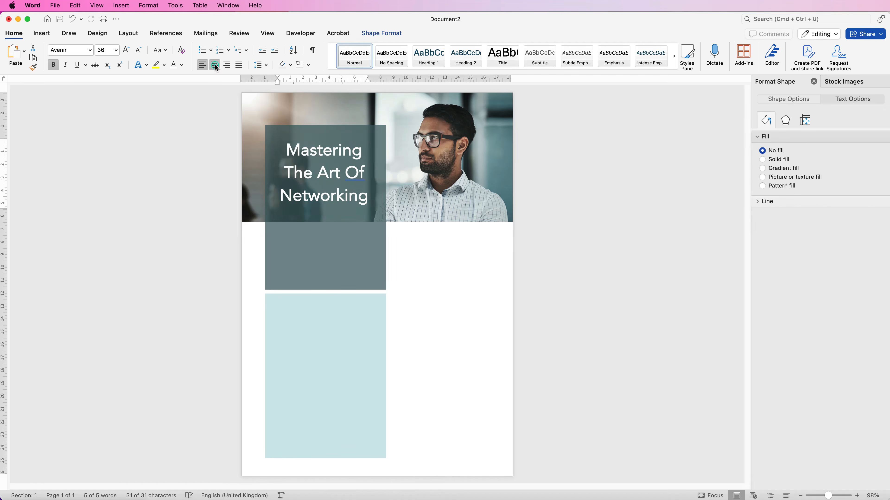
click(202, 66)
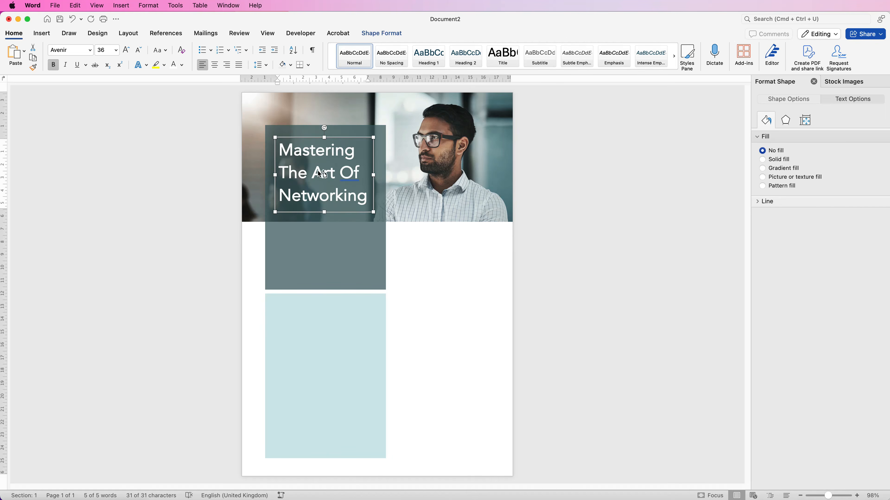
Step: Duplicate the title text box below the title and replace its text with the small paragraph beginning "Video provides a powerful way to help you prove your point"
drag(320, 175, 319, 261)
click(344, 267)
drag(367, 278, 294, 237)
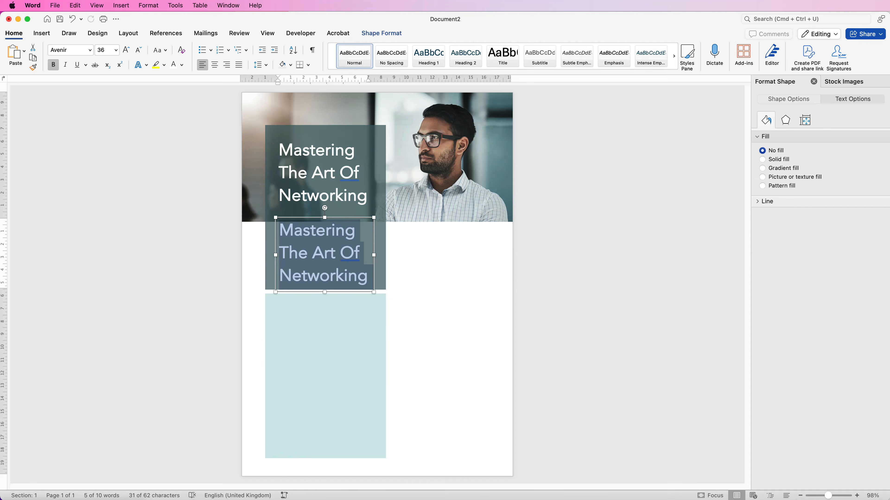
key(super+Tab)
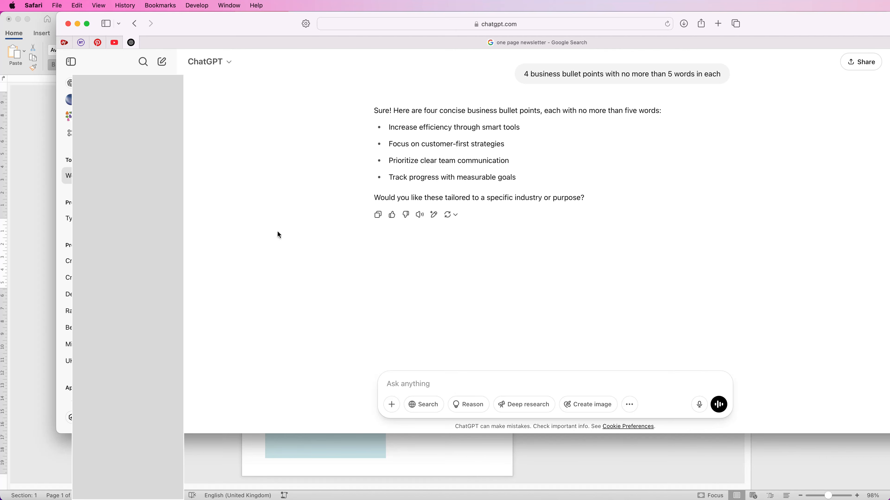
triple_click(349, 253)
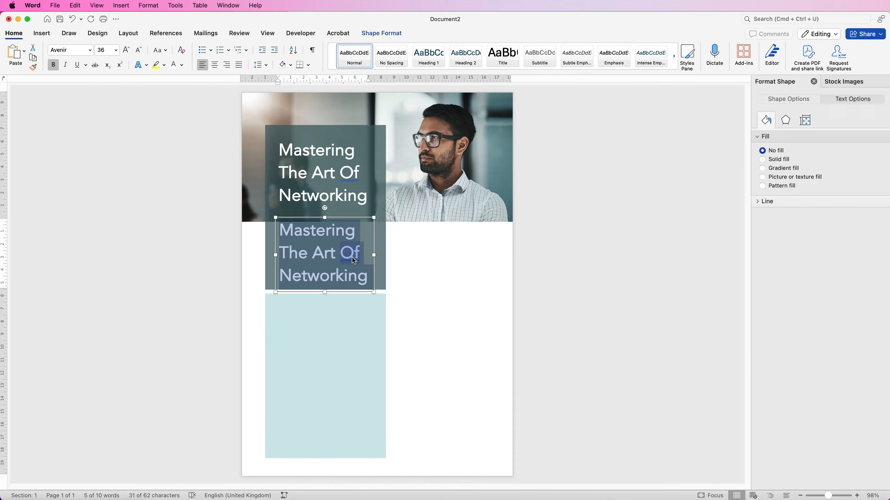
text(Video provides a powerful way to help you prove your point. When you click Online Video, you can paste in the embed code for the video you want to add.)
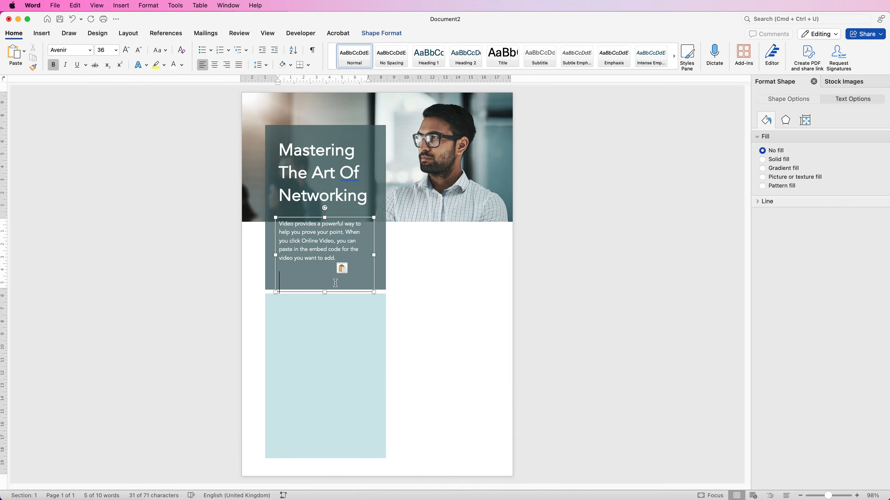
key(BackSpace)
Step: Place a copy of the paragraph text box near the top of the lower rectangle and set its text colour to Automatic
drag(324, 292, 341, 357)
click(431, 351)
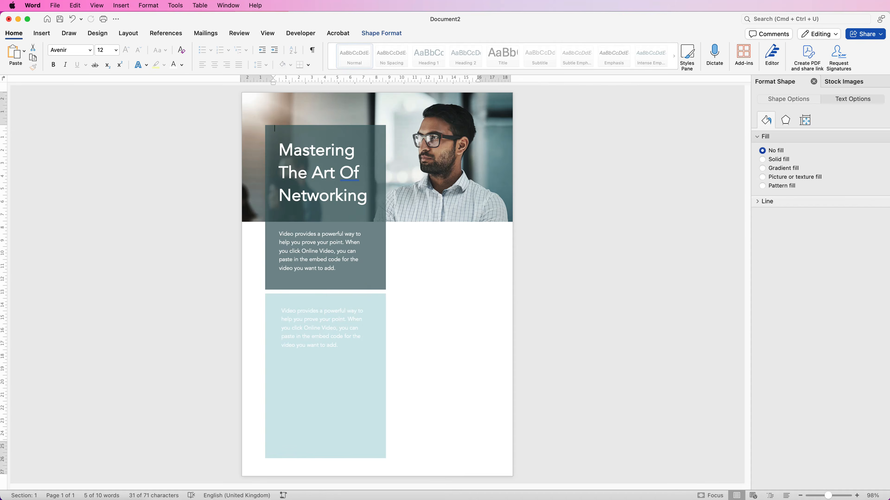
click(340, 356)
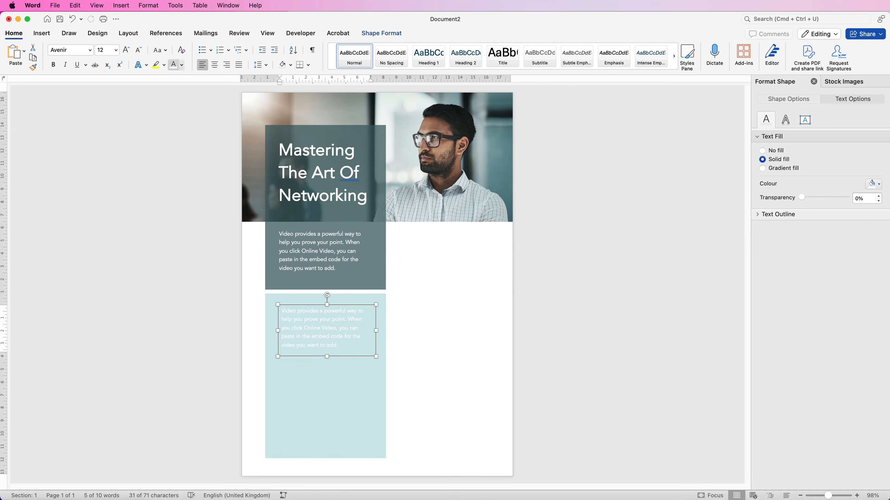
click(181, 64)
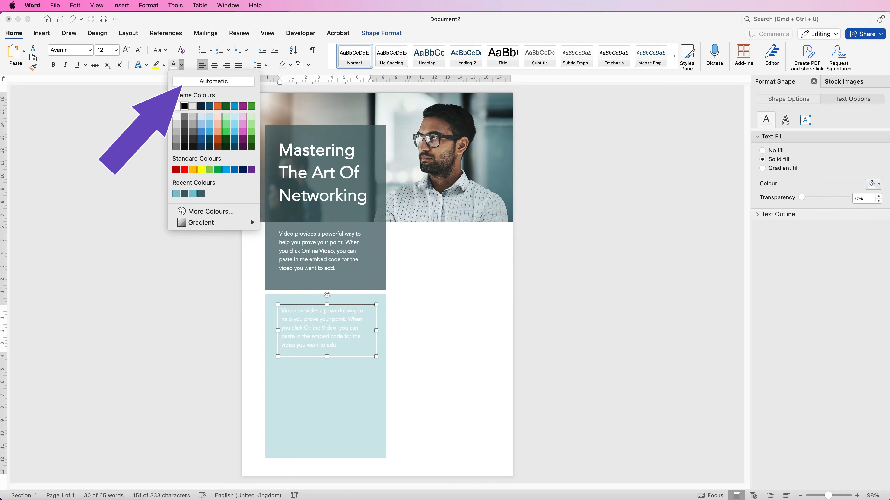
click(213, 81)
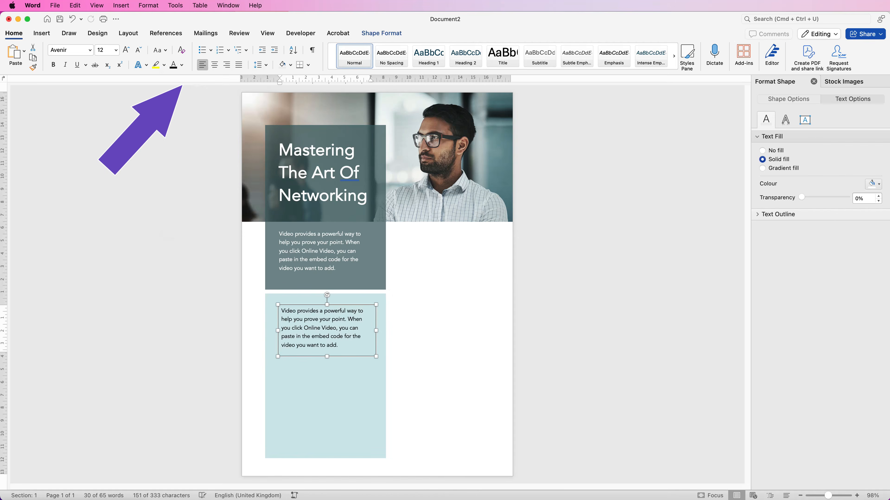
Step: Replace the copied paragraph with the bold heading "Launch a successful career with fresh eyes!" and put the four business bullet points in a box below it
click(339, 345)
key(super+a)
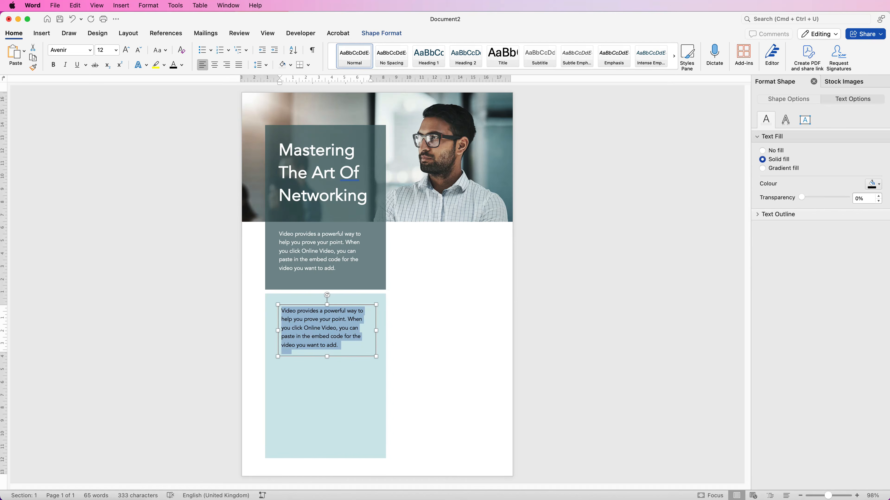
text(Launch a successful career with fresh eyes!)
drag(327, 356, 327, 417)
key(super+a)
text(Increase efficiency through smart tools Focus on customer-first strategies Prioritize clear team communication Track progress with measurable goals)
Step: Add a bold 12 pt "Video provides a powerful way" paragraph box at the bottom of the lower rectangle and move the bullet list slightly down
drag(323, 385, 314, 429)
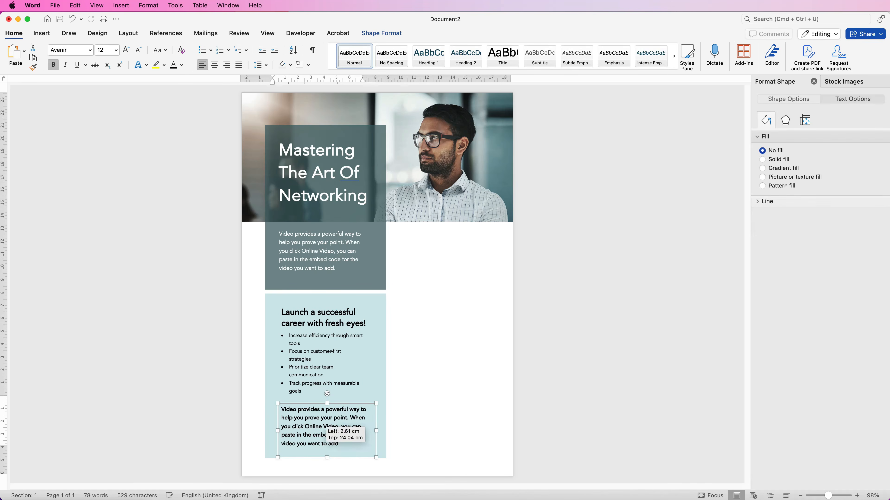
drag(323, 424, 324, 425)
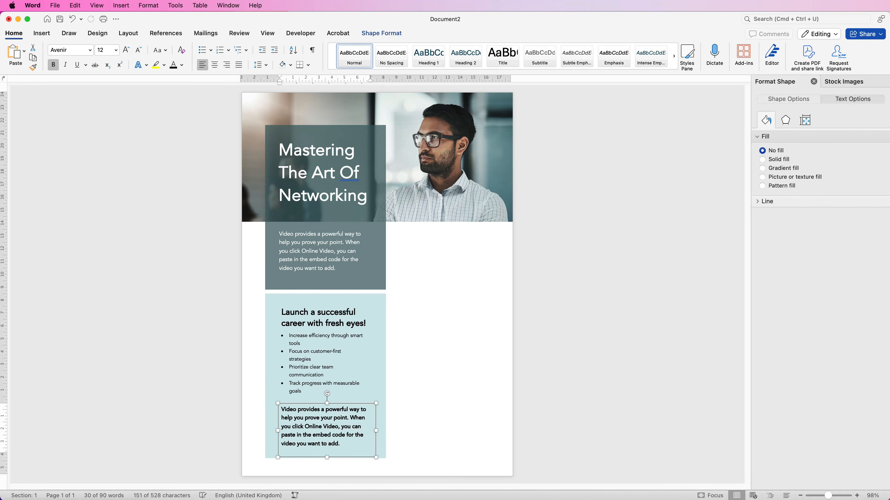
scroll(377, 284, up, 10)
scroll(377, 284, up, 4)
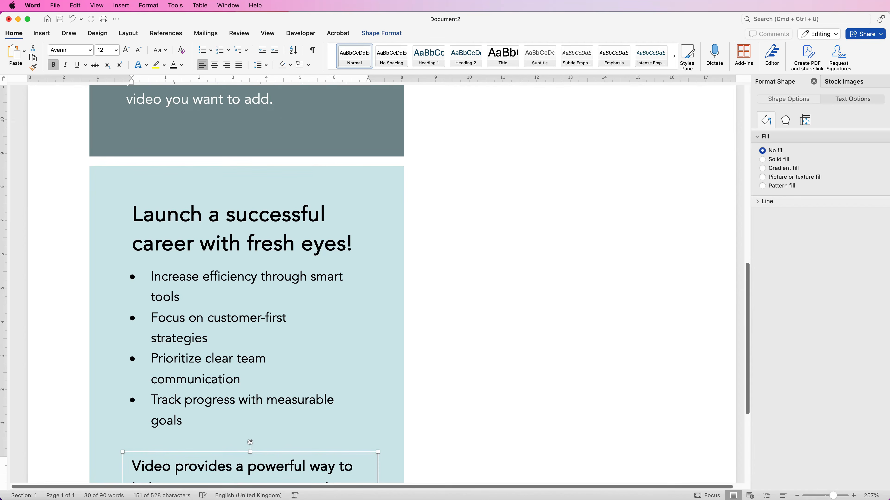
drag(174, 326, 195, 314)
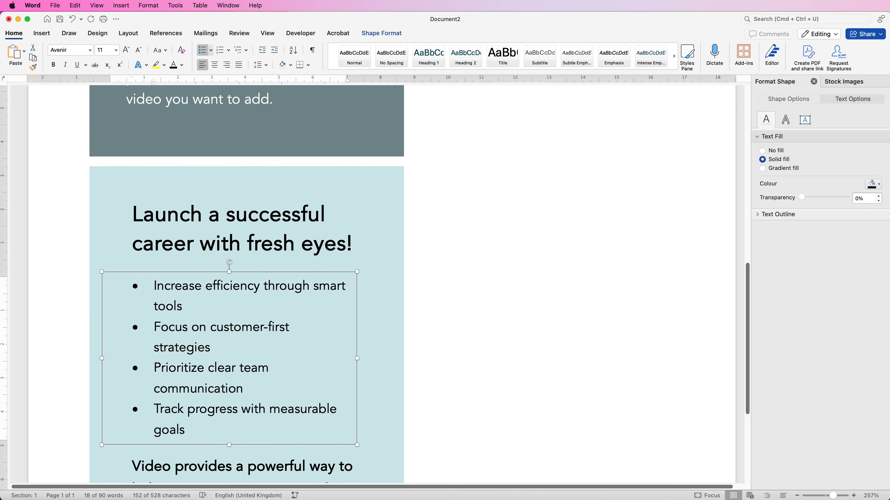
Step: Align both rectangles, the title, the two paragraph boxes and the "Launch a successful career" heading to centre, leaving out the bullet list
scroll(377, 284, down, 10)
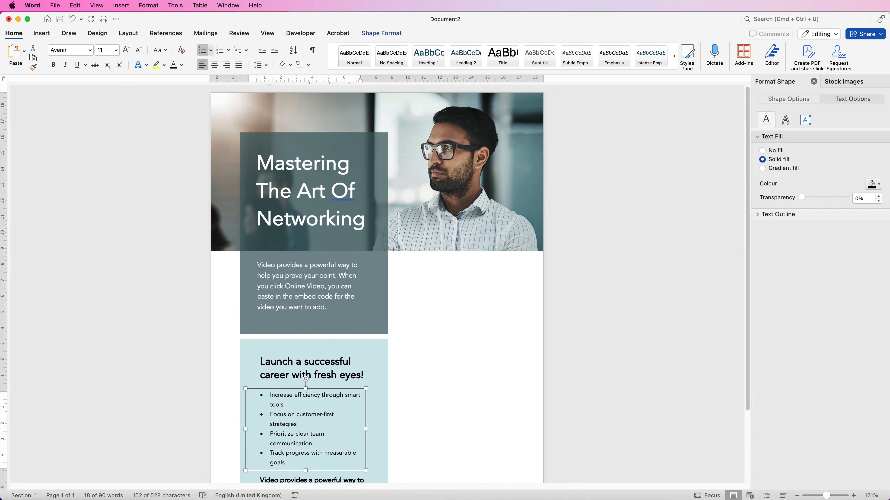
scroll(377, 284, down, 2)
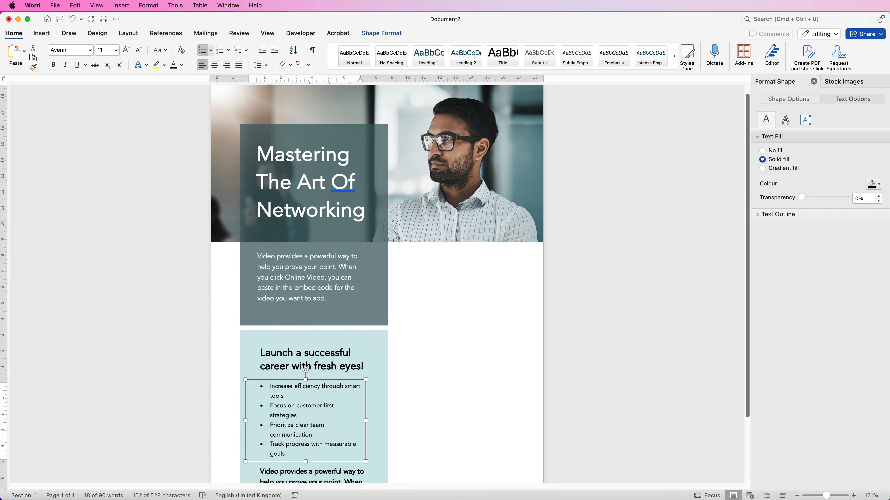
click(249, 141)
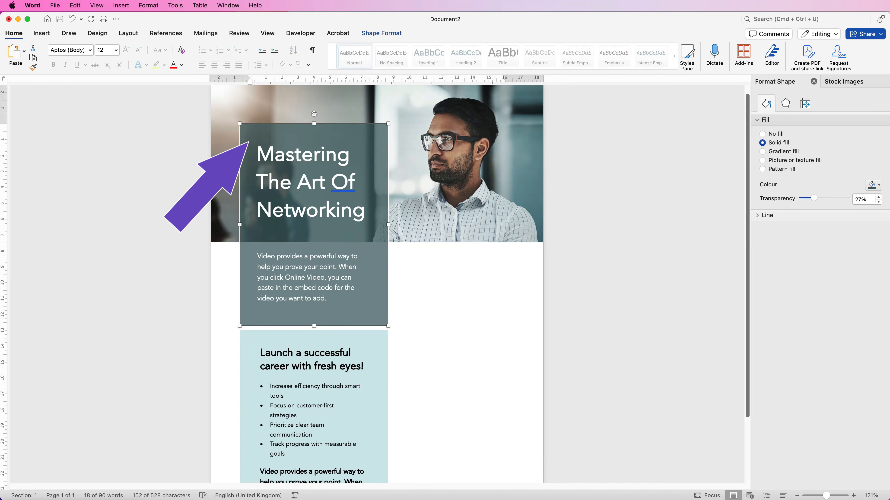
click(258, 160)
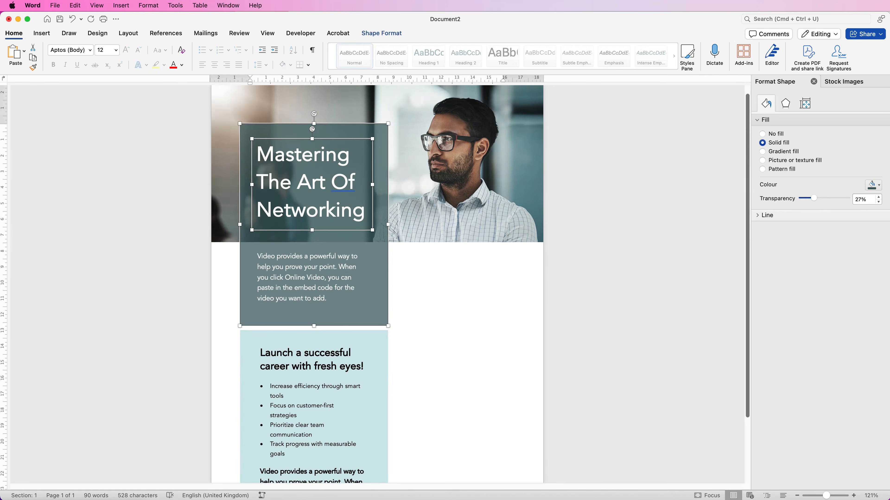
shift+click(308, 277)
shift+click(312, 360)
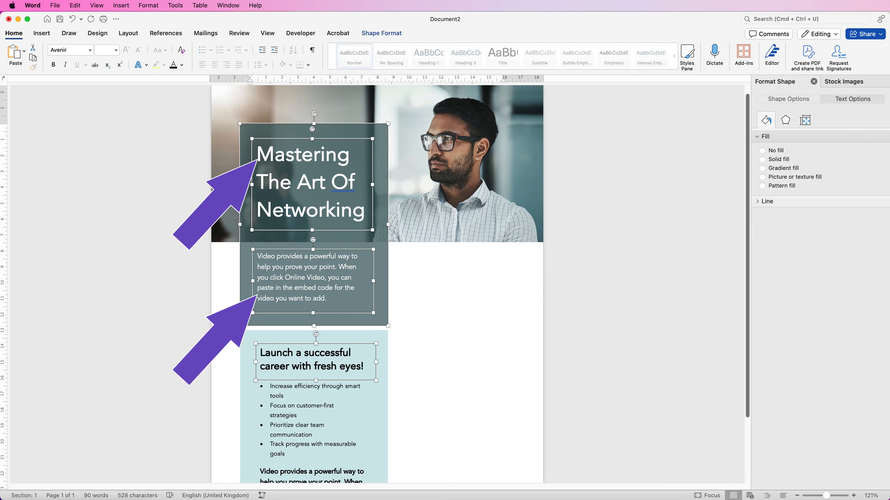
shift+click(312, 473)
shift+click(249, 346)
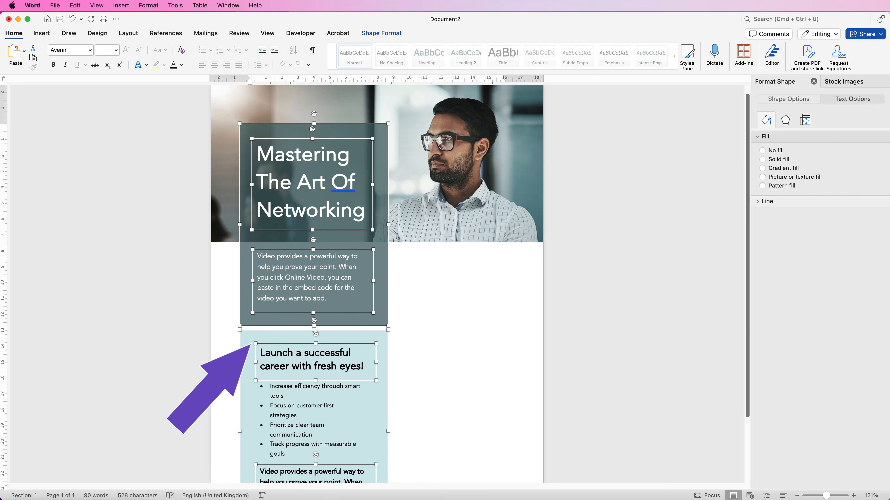
click(381, 33)
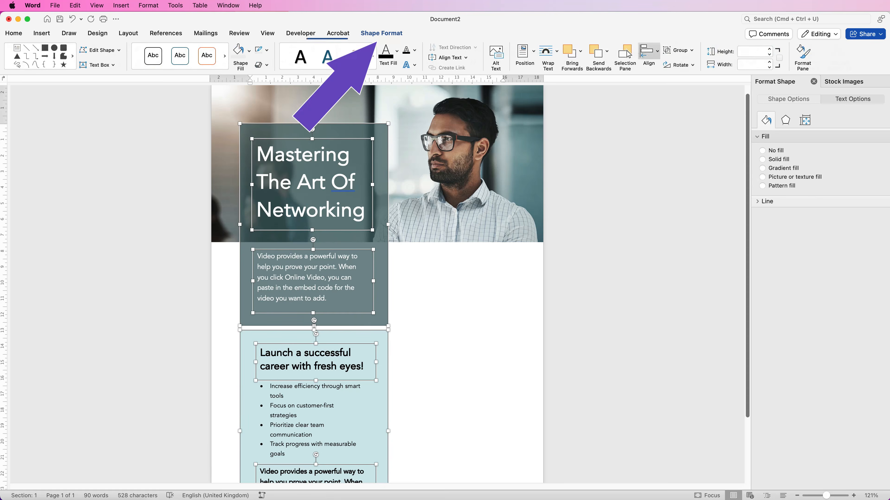
click(651, 53)
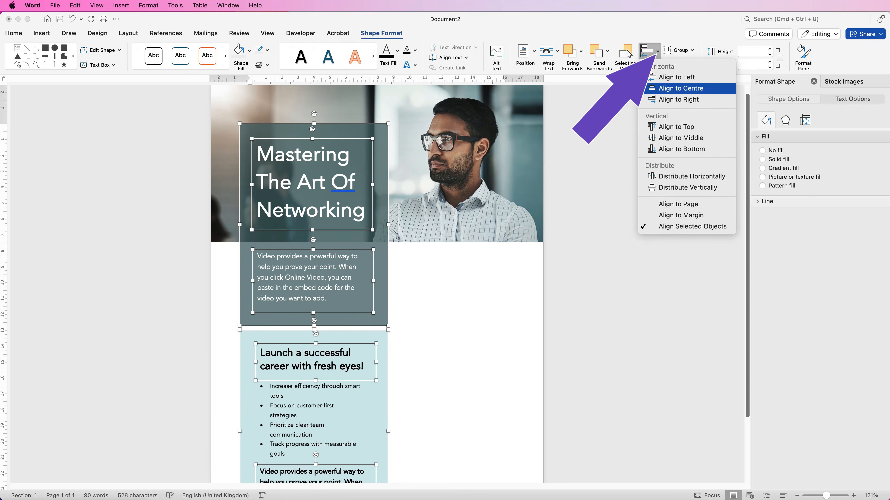
click(651, 89)
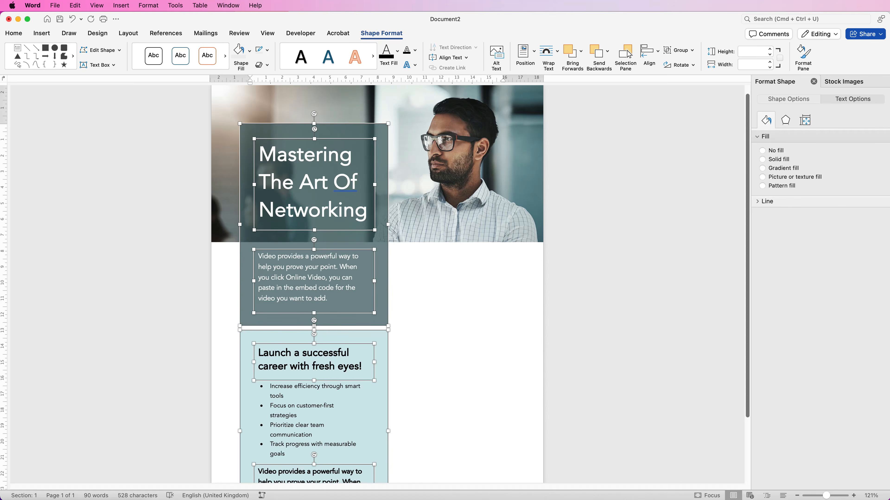
key(Escape)
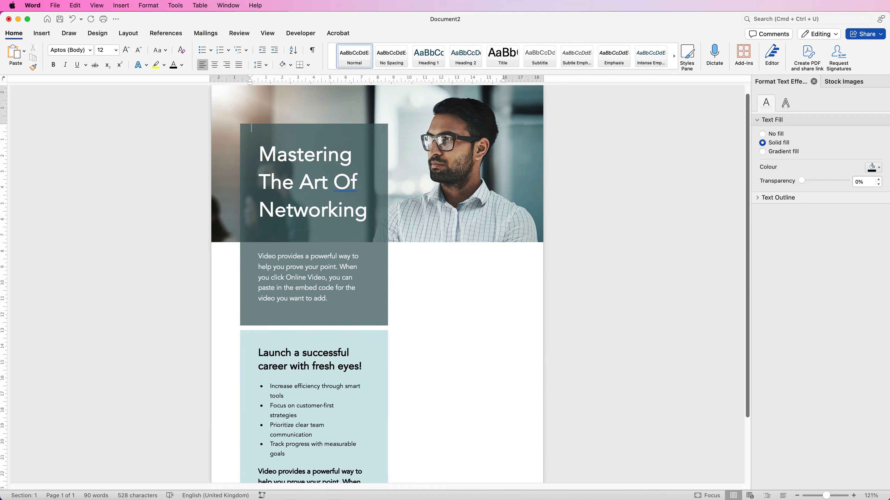
Step: Reposition the bullet list so its bullets line up with the heading's left text edge and it sits between the heading and bold paragraph
scroll(377, 281, down, 5)
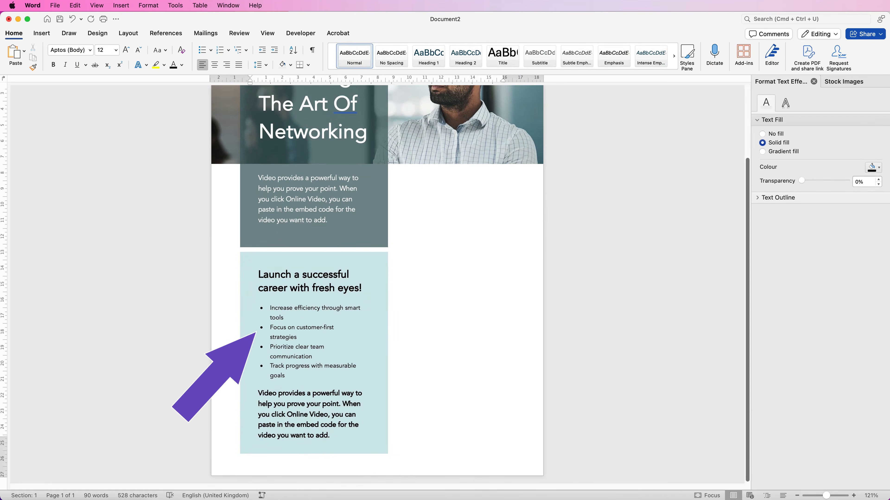
drag(826, 496, 838, 495)
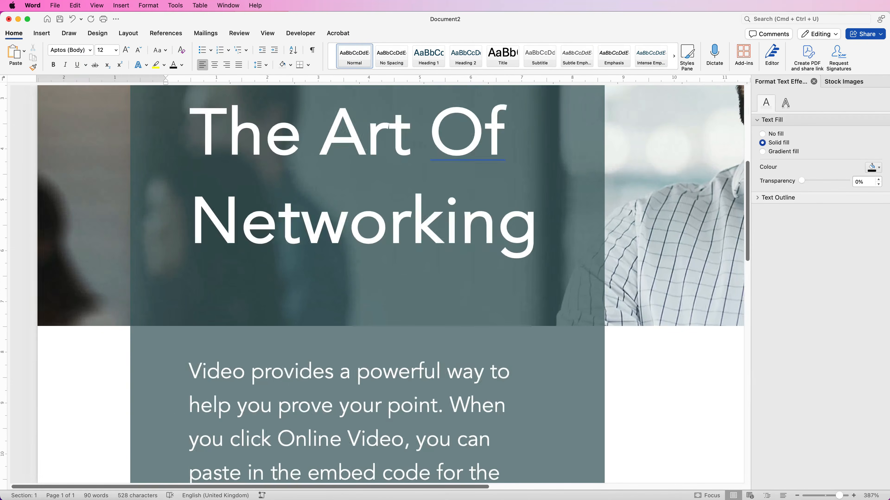
scroll(378, 281, down, 2)
scroll(390, 283, down, 10)
drag(262, 376, 256, 320)
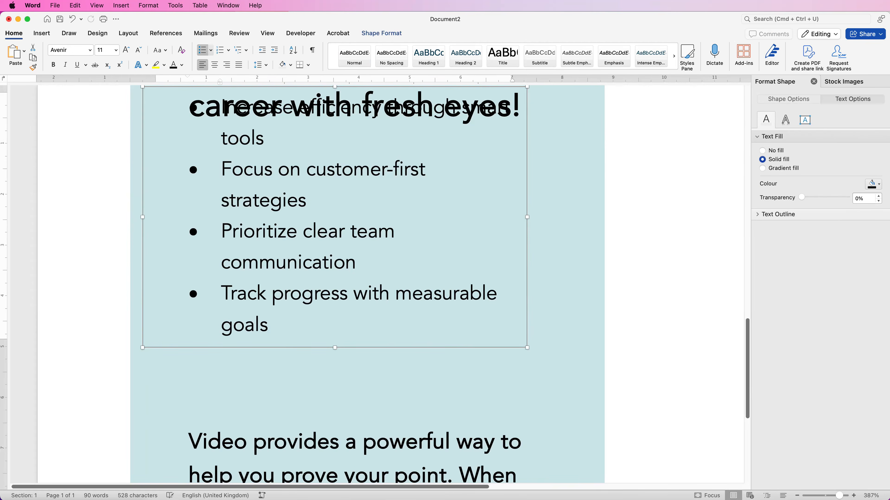
scroll(376, 284, down, 10)
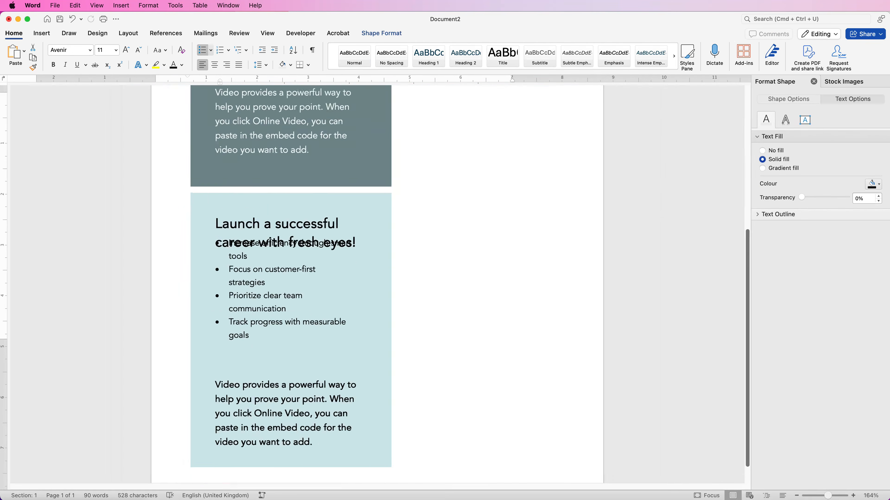
key(Down)
key(Down)
key(Down)
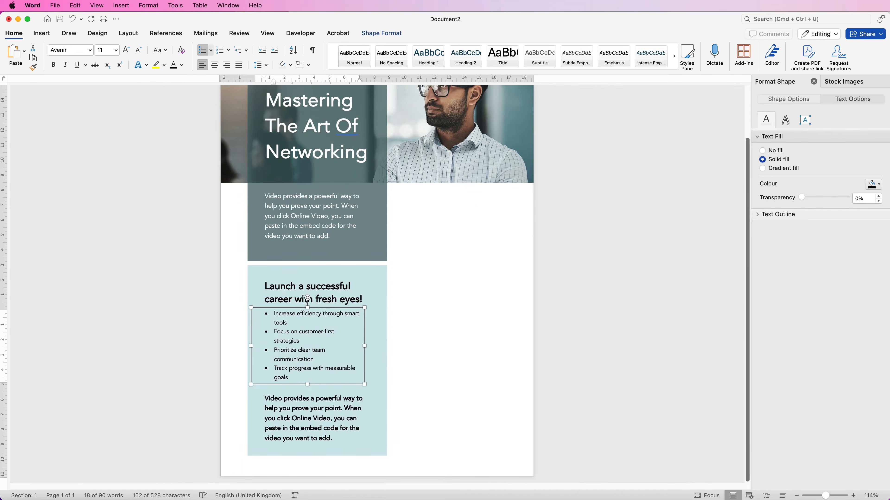
key(Down)
key(Down)
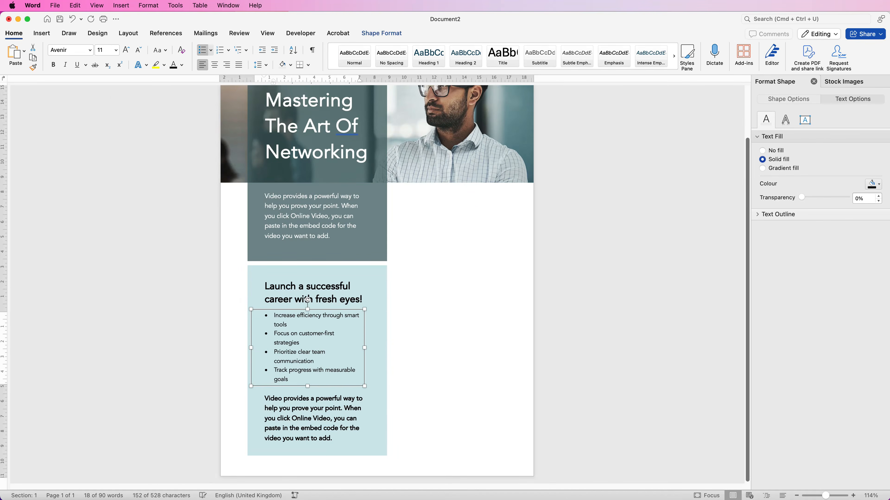
key(Escape)
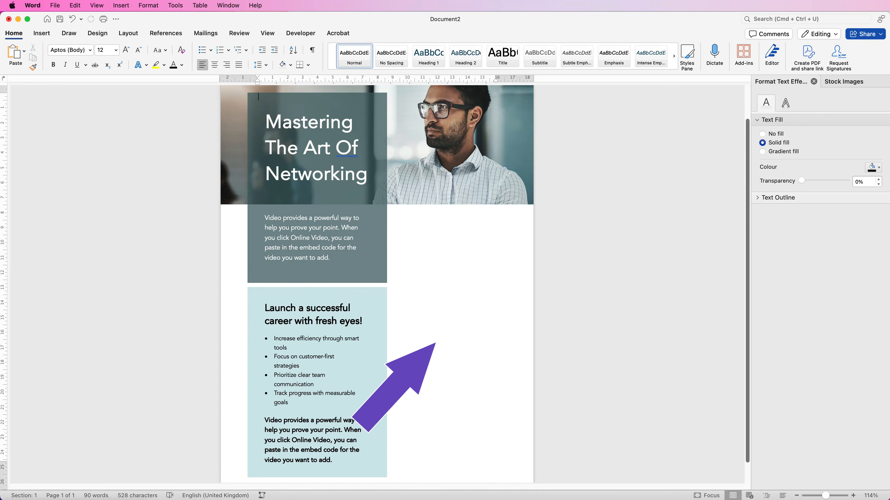
Step: Duplicate the "Launch a successful career" heading into the white area below the photo and replace it with centred bold 20 pt "ELEVATE YOUR LEARNER MINDSET"
click(293, 317)
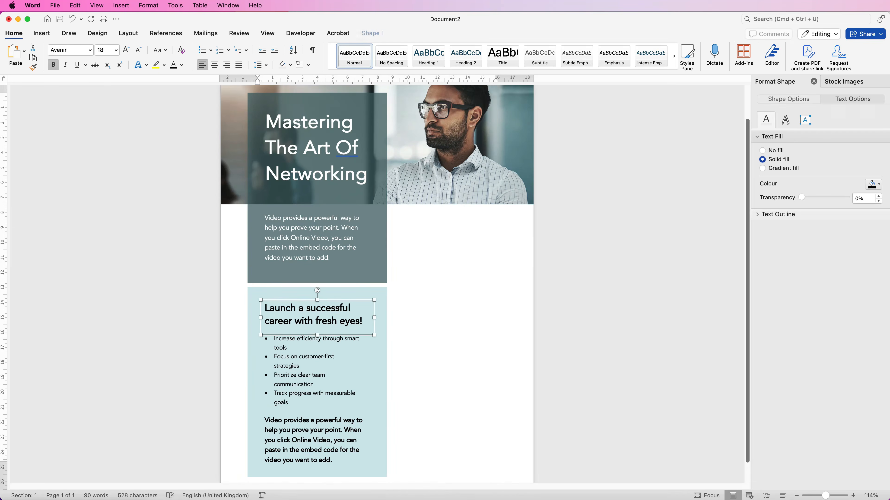
drag(294, 317, 443, 240)
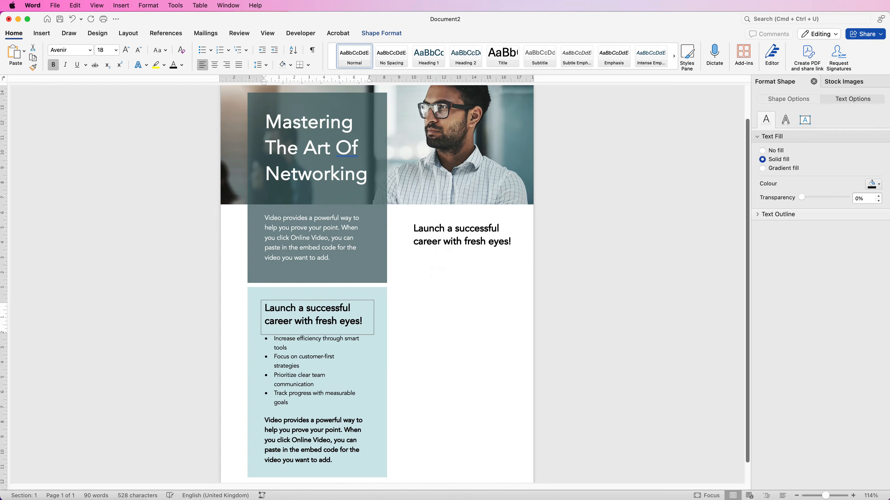
click(258, 96)
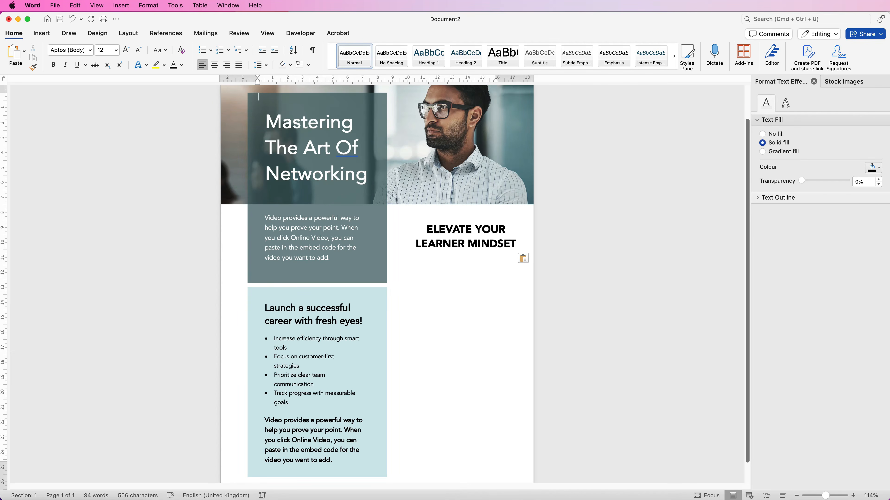
drag(471, 255, 464, 261)
drag(465, 260, 465, 260)
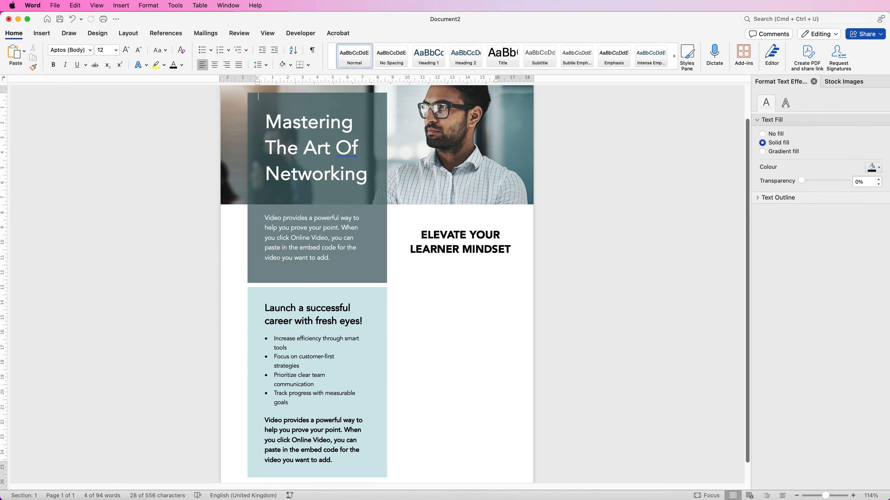
Step: Place a copy of the bullet list box below the new heading, stretch it down towards the page bottom and clear its text
click(308, 371)
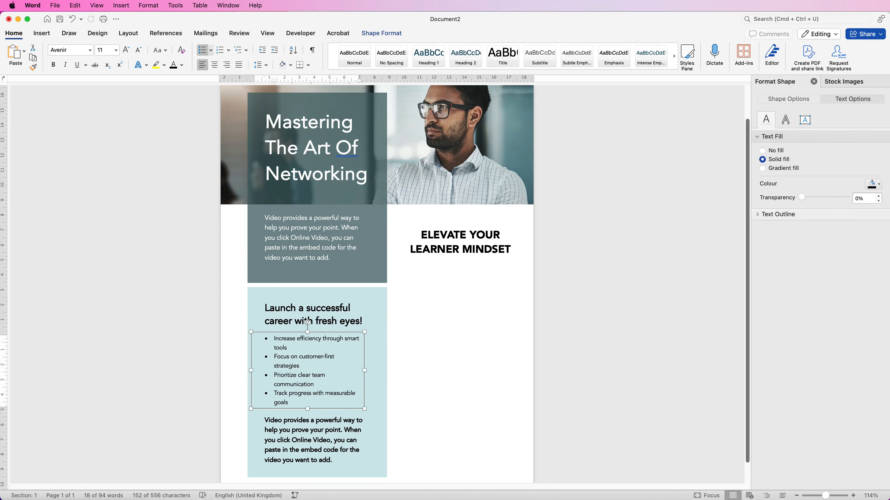
drag(290, 363, 439, 327)
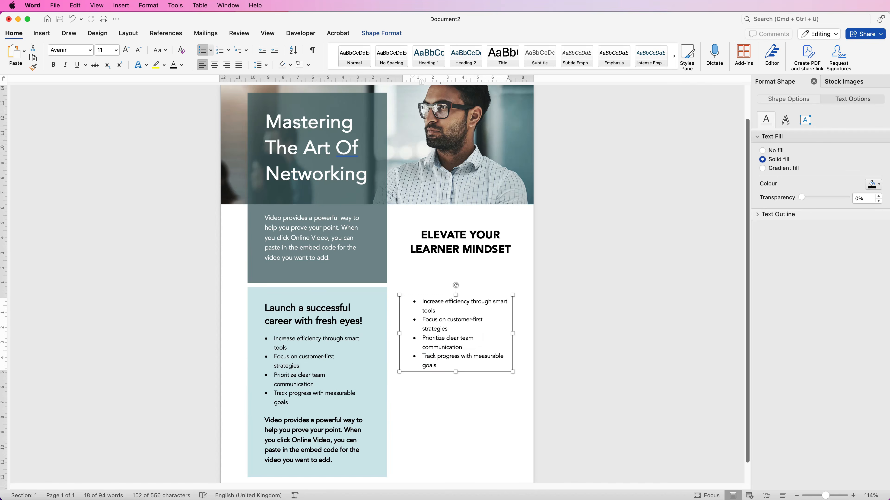
drag(456, 372, 455, 463)
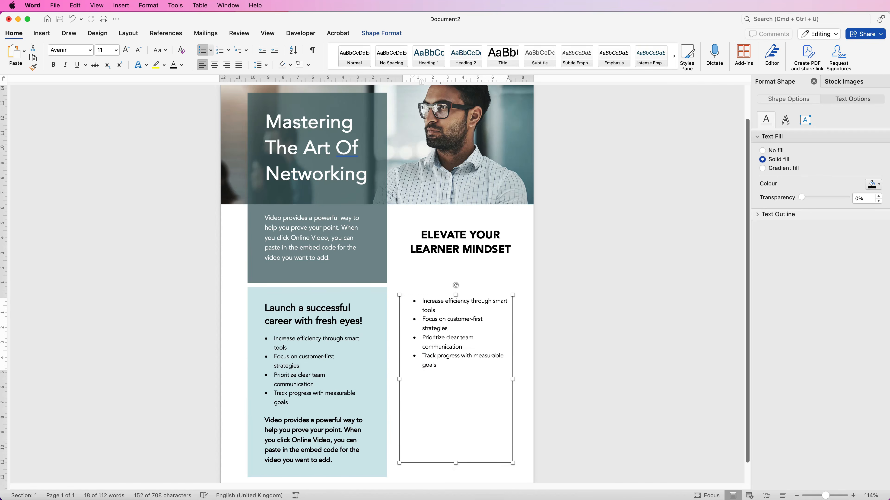
key(super+a)
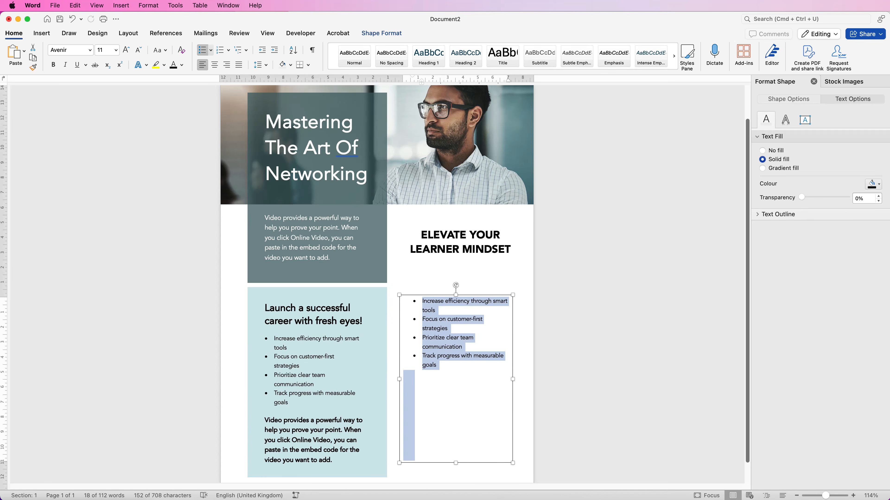
key(BackSpace)
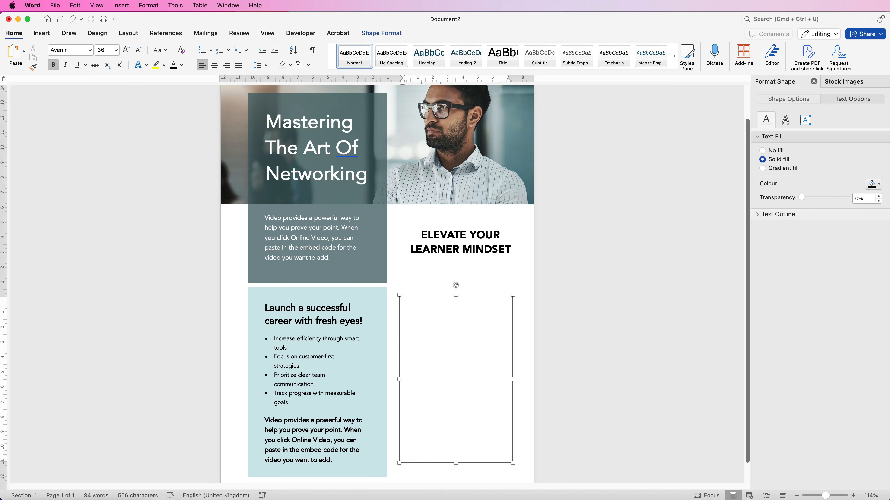
Step: Paste the four learner-mindset bullet points starting with "Embrace a learner's mindset" into the empty box, then enlarge and position it below the heading
key(super+v)
key(super+z)
text(Embrace a learner’s mindset – Stay curious and open to new ideas, even outside your field.  Seek diverse perspectives – Talk to professionals in various roles to expand your understanding.  Define your own success – Set personal goals that align with your values, not just the norm.  Treat every task as growth – Even small projects build skills and reputation.)
drag(456, 294, 455, 261)
drag(456, 463, 455, 476)
drag(513, 369, 526, 368)
scroll(377, 285, down, 3)
drag(396, 379, 389, 386)
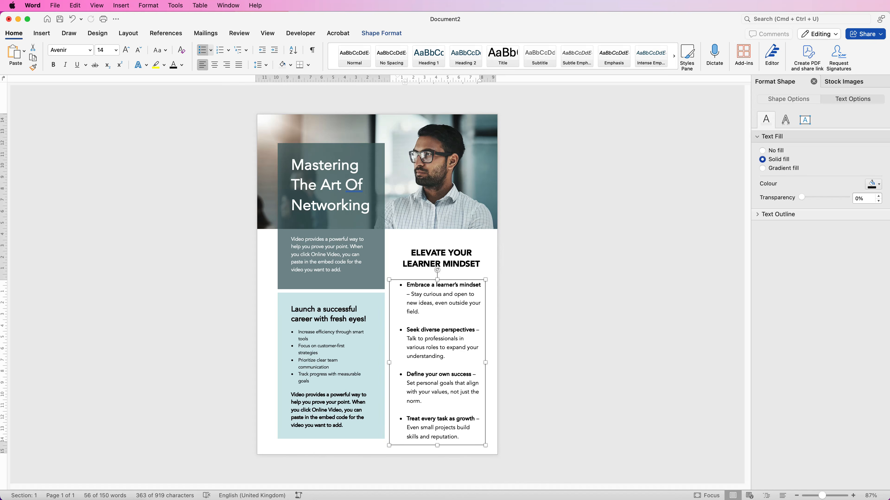
Step: Set the three blank lines between the learner-mindset bullet points to font size 5
click(408, 321)
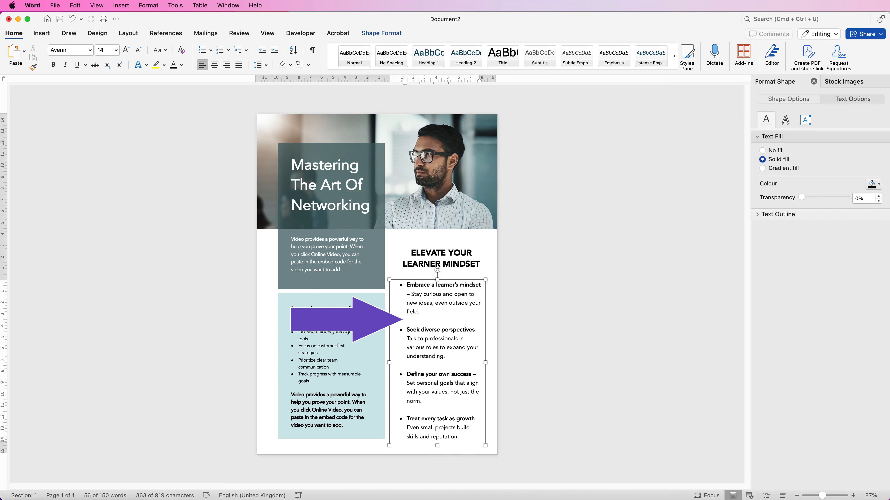
click(115, 50)
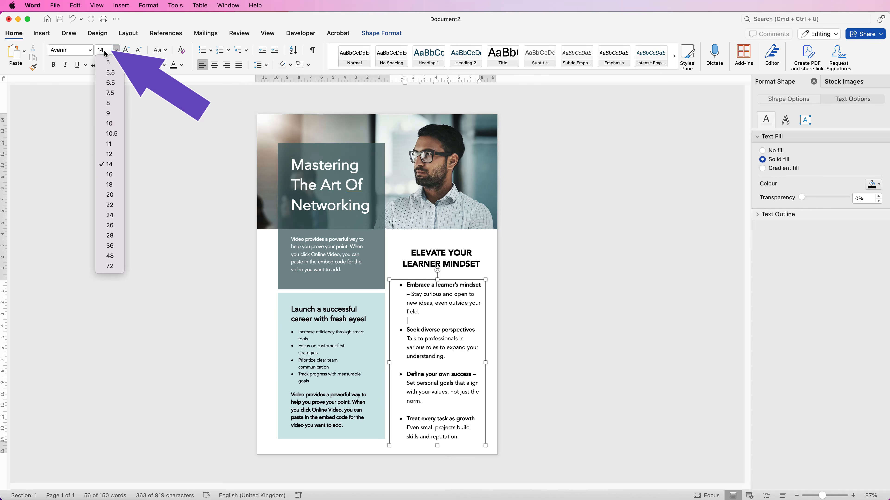
click(109, 63)
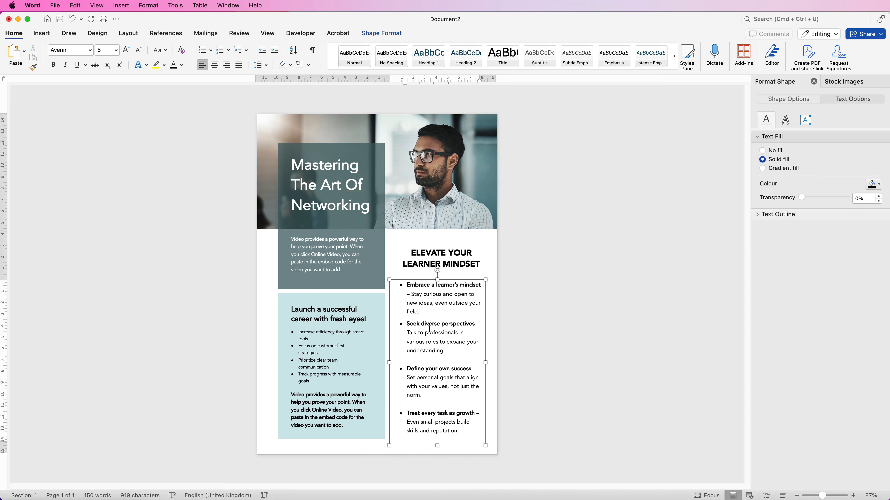
click(410, 359)
click(116, 50)
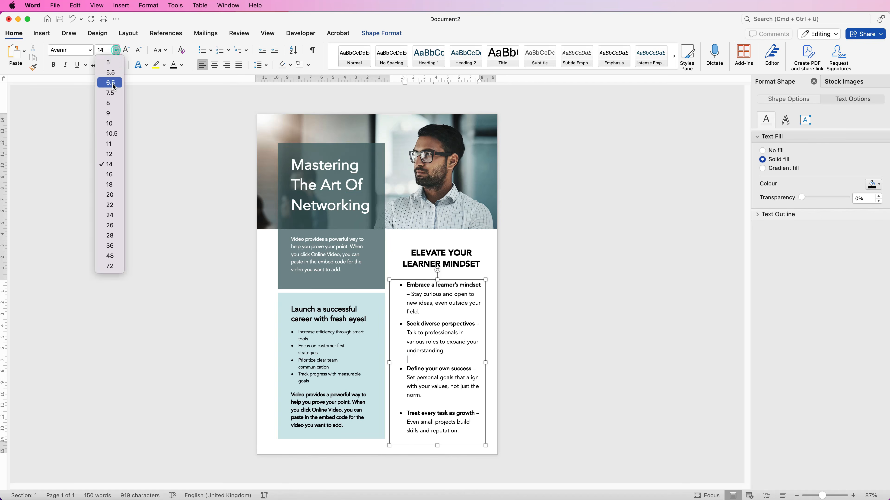
click(109, 62)
click(418, 397)
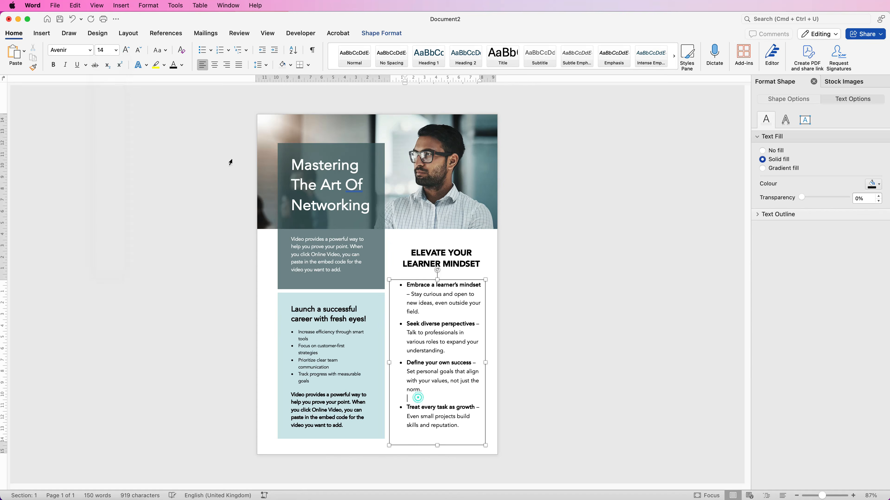
click(116, 50)
click(109, 63)
Step: Shorten the learner-mindset list box and move it down so its last line sits level with the light teal rectangle's bottom edge
drag(437, 446, 438, 428)
mouse_move(438, 398)
mouse_down()
mouse_move(439, 408)
mouse_move(431, 405)
mouse_up()
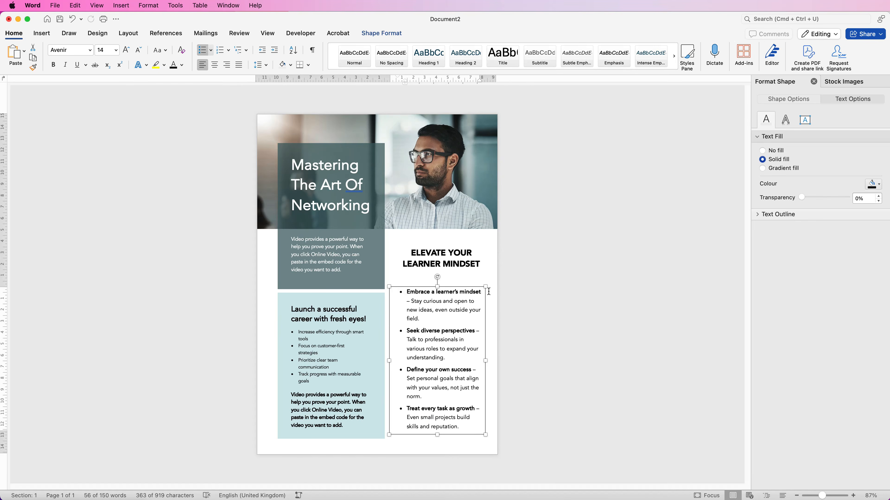
click(500, 291)
drag(435, 336, 439, 331)
click(526, 332)
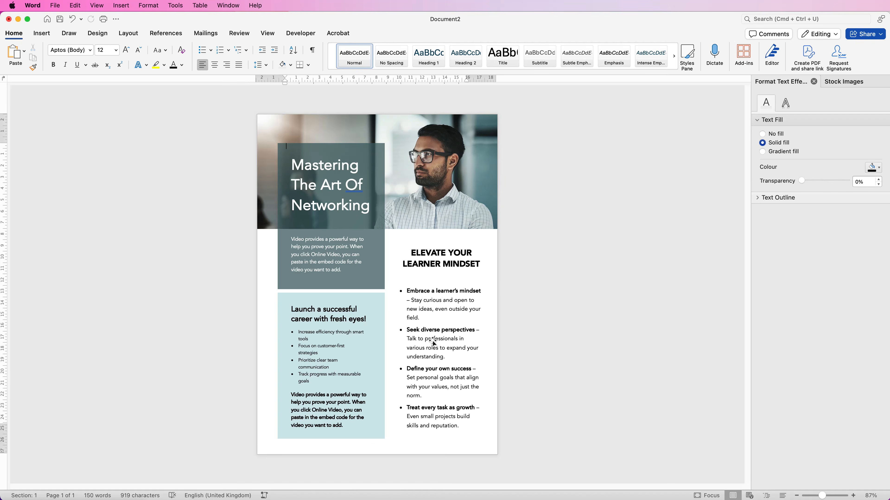
drag(433, 344, 435, 356)
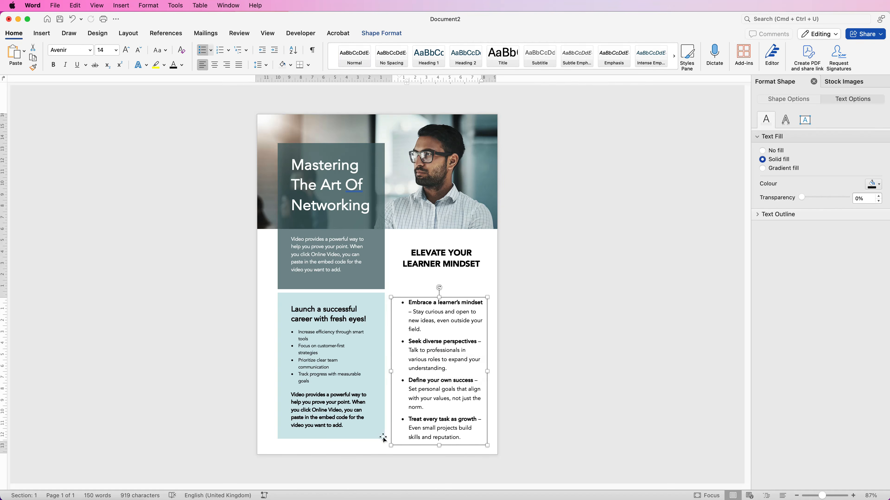
Step: Copy the dark teal rectangle and flatten the copy into a thin bar between the "Elevate Your Learner Mindset" heading and its bullet list
click(536, 374)
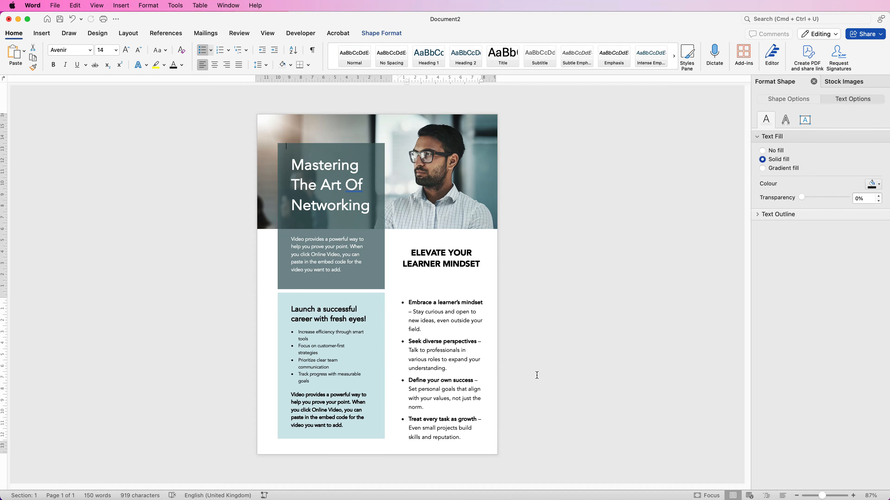
click(374, 149)
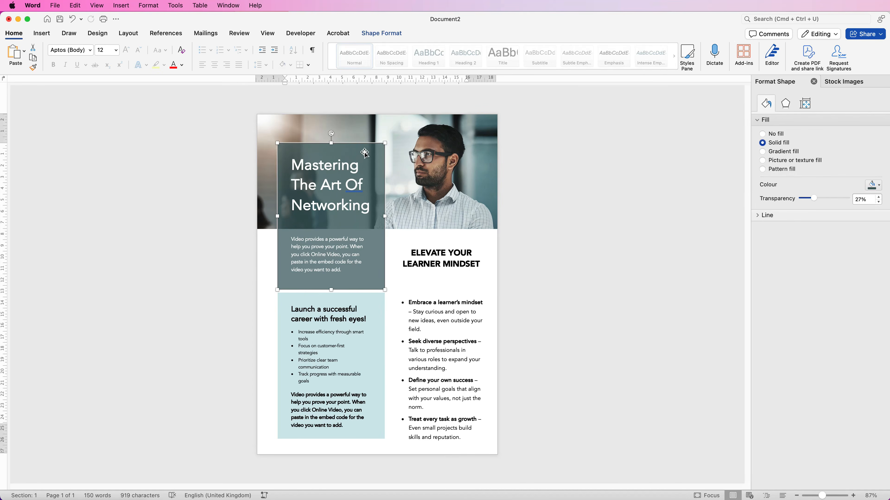
drag(368, 150, 445, 282)
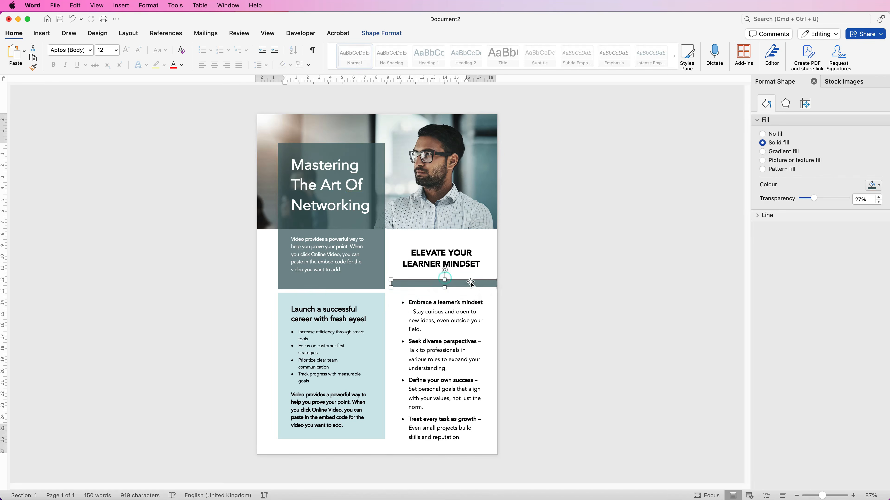
Step: Level the thin bar's bottom edge with the dark teal rectangle's and shift it right until its left end lines up with the bullets
drag(823, 496, 845, 495)
drag(467, 303, 421, 316)
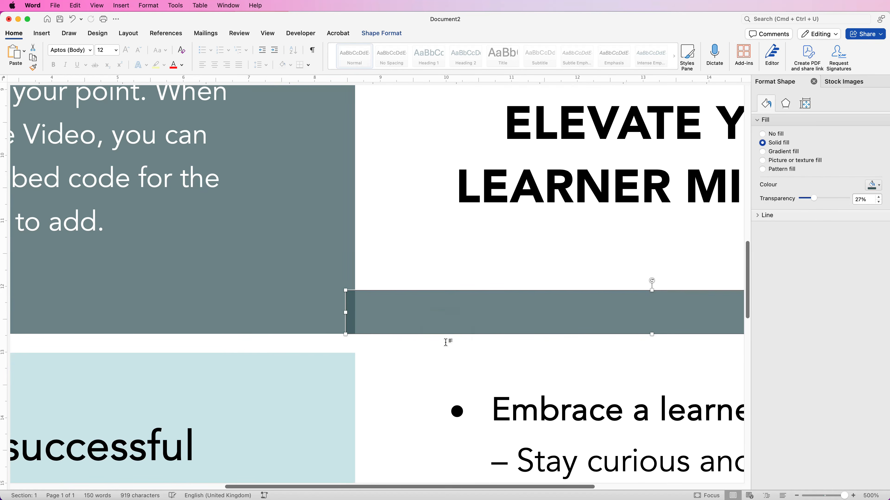
key(Right)
key(Right)
key(Right)
key(Right)
key(Right)
key(Right)
key(Right)
key(Right)
key(Right)
key(Right)
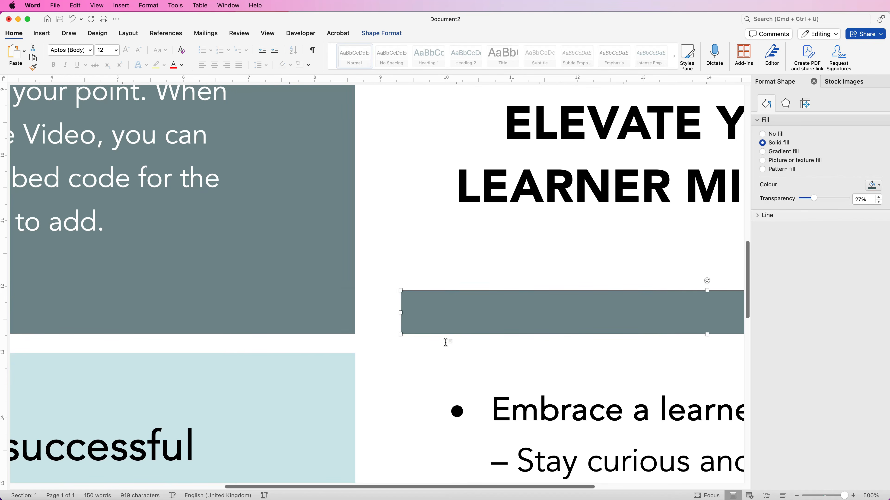
key(Right)
key(Right)
key(Right)
key(Right)
key(Right)
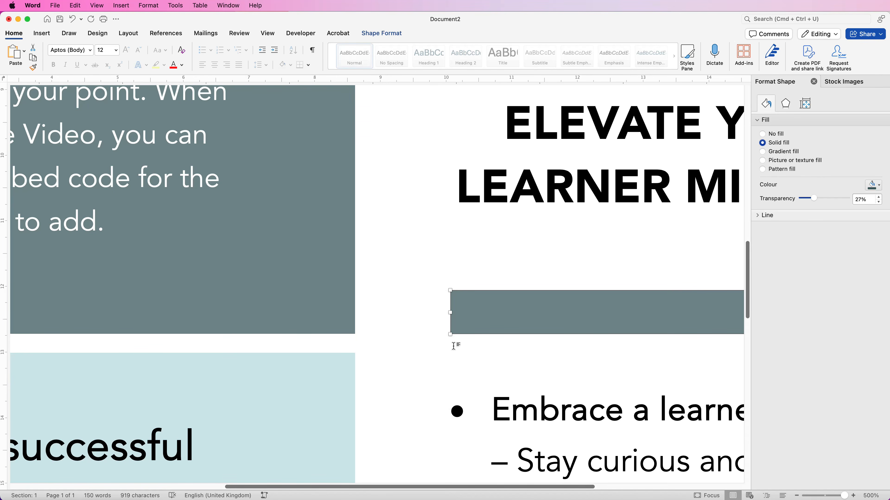
drag(844, 497, 821, 497)
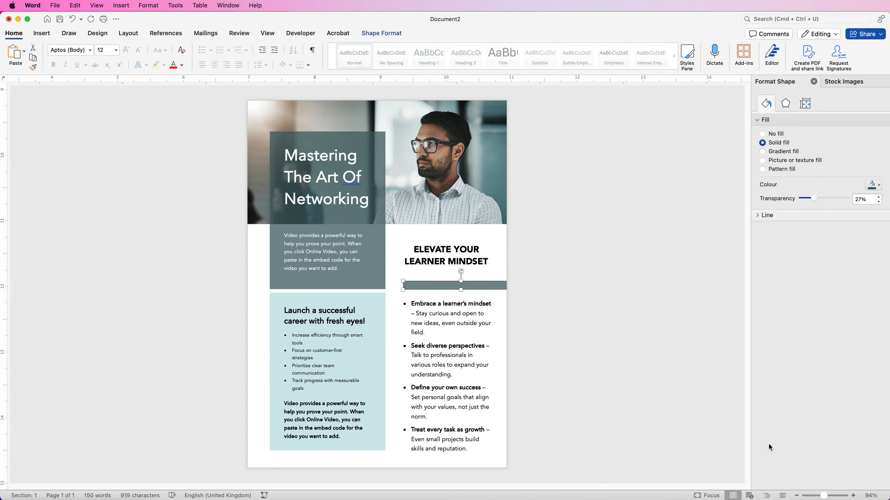
click(524, 179)
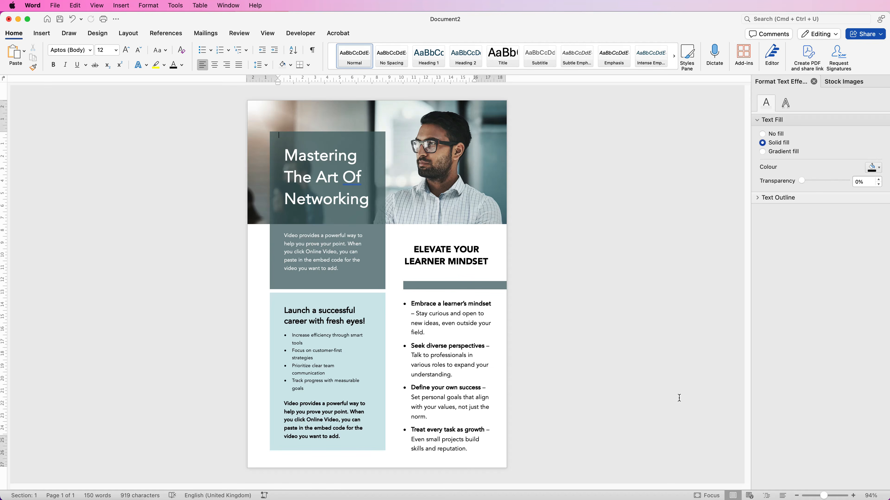
Step: Look through the file formats offered for saving the flyer, including PDF, and leave without saving
click(55, 6)
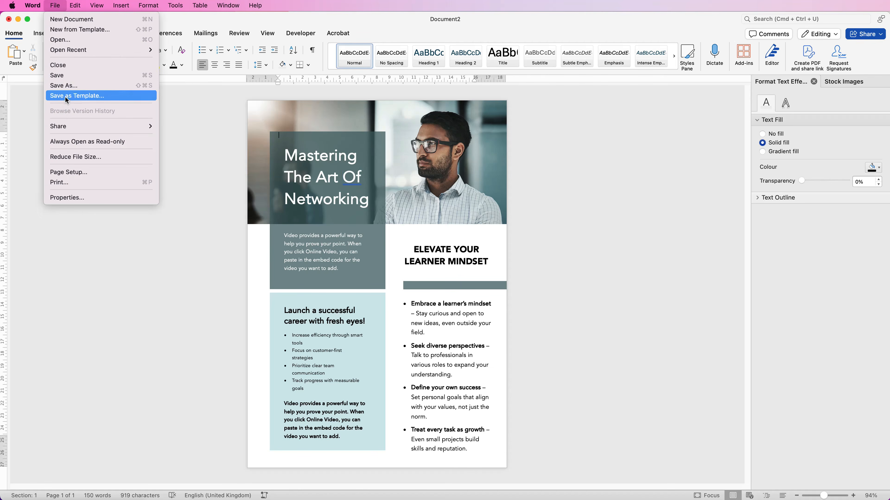
click(65, 86)
click(525, 388)
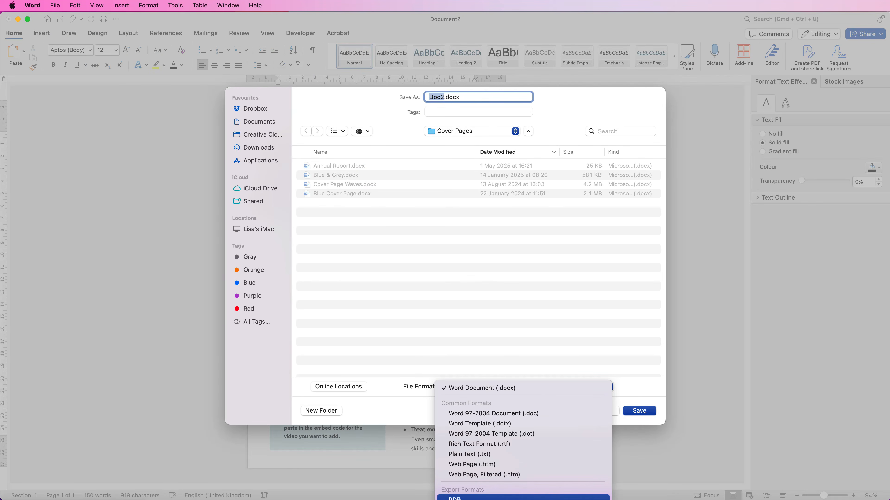
click(498, 260)
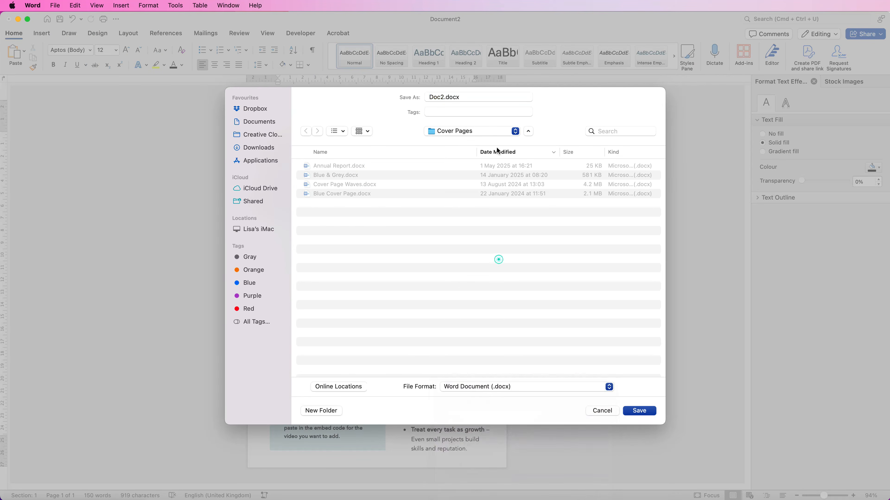
click(602, 411)
Step: Look at the options for saving the flyer as a Word template (.dotx) and leave without saving
click(55, 5)
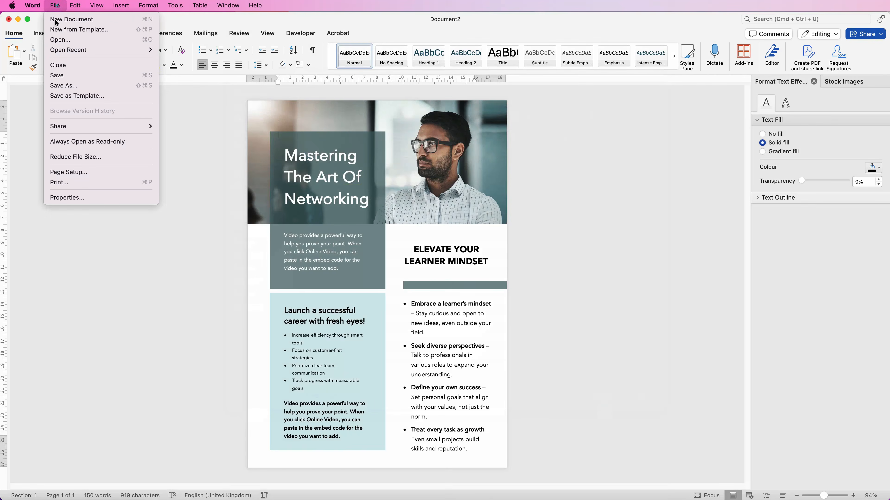
click(67, 95)
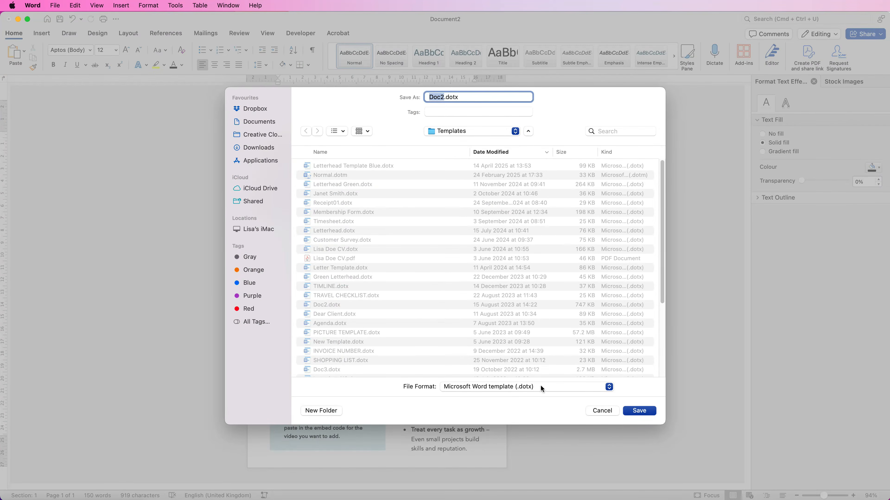
click(610, 387)
click(574, 387)
click(603, 411)
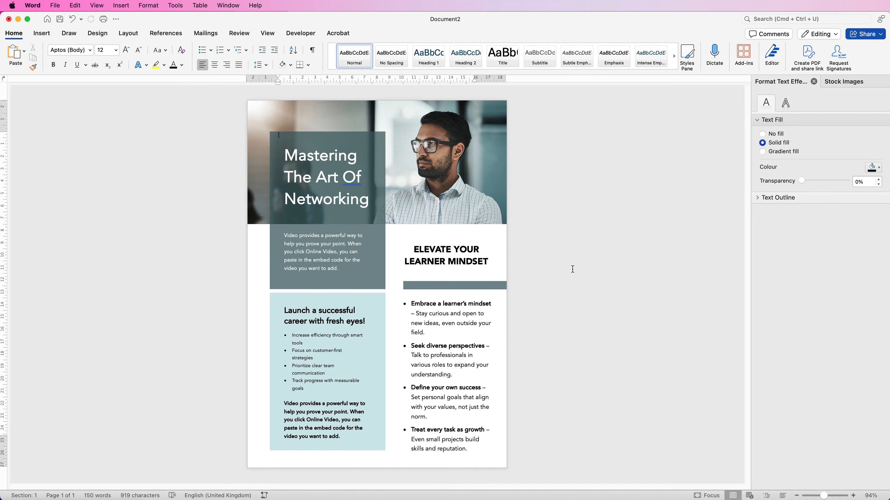